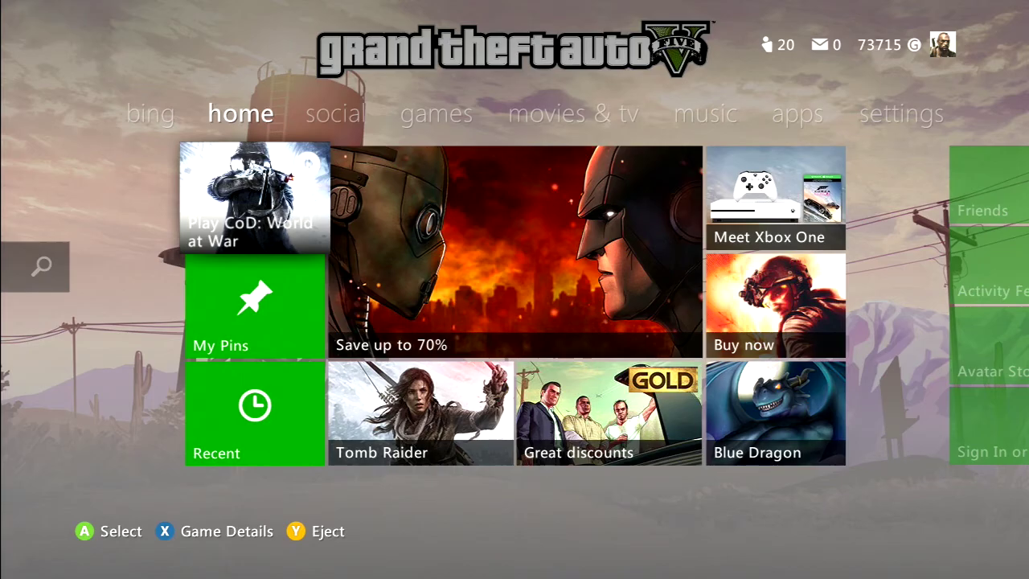
Step: Open the list of storage devices from the console's system settings
{"action": "key", "text": "Right"}
{"action": "key", "text": "Right"}
{"action": "key", "text": "Right"}
{"action": "key", "text": "Right"}
{"action": "key", "text": "Right"}
{"action": "key", "text": "Right"}
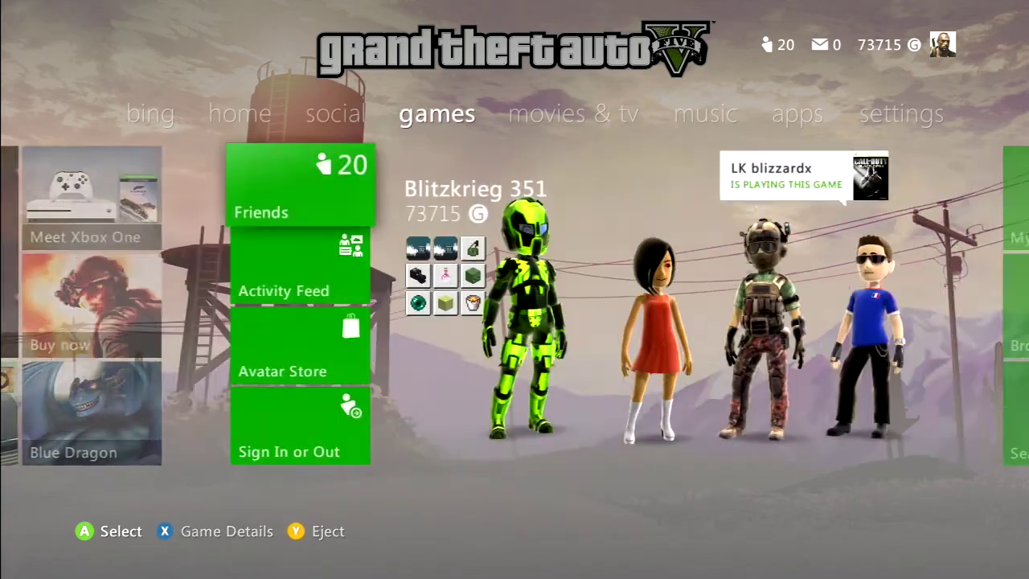
{"action": "key", "text": "Return"}
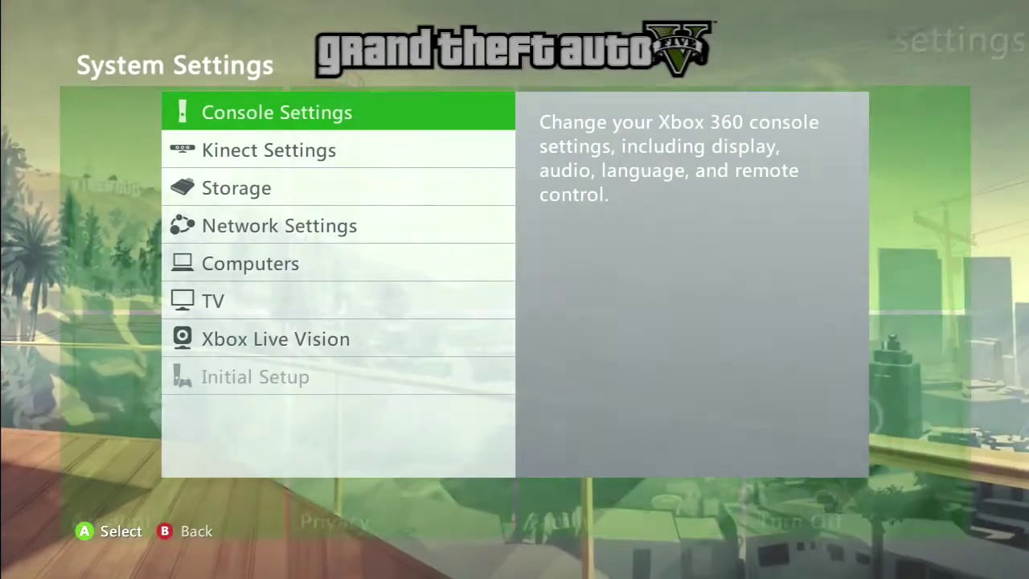
{"action": "key", "text": "Down"}
{"action": "key", "text": "Down"}
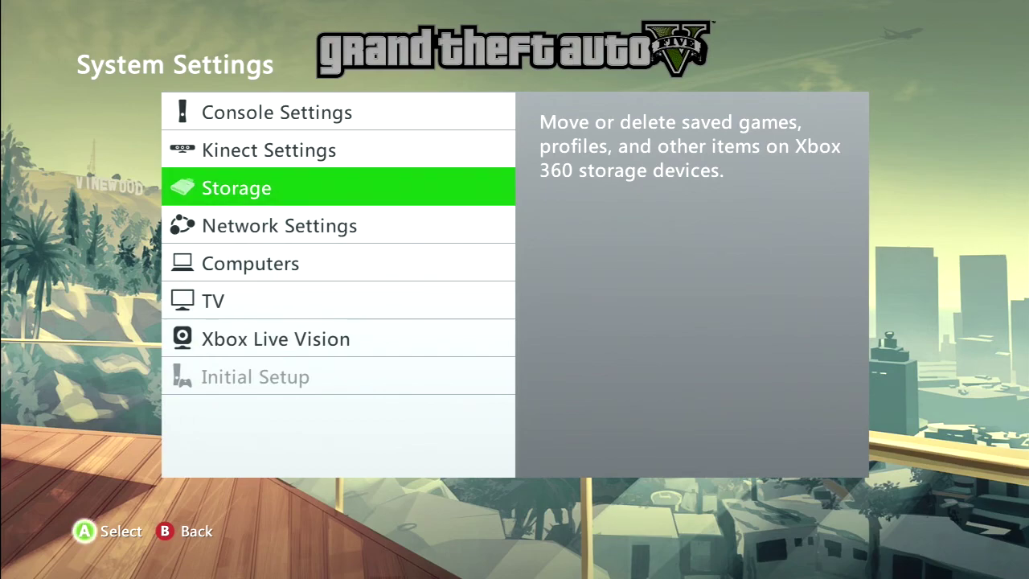
{"action": "key", "text": "Return"}
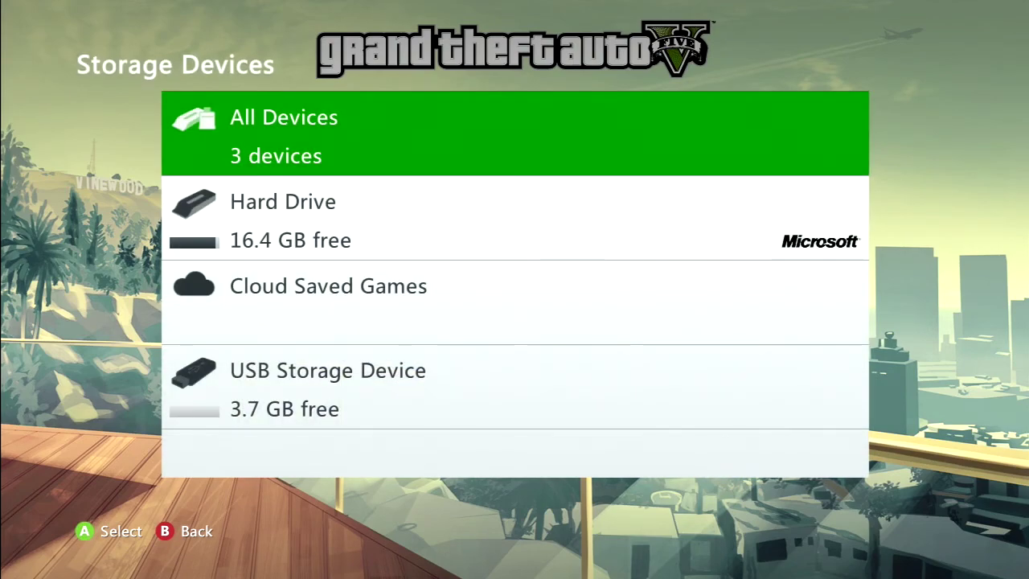
Step: Format the USB Storage Device and confirm the removal of all its content
{"action": "key", "text": "Down"}
{"action": "key", "text": "Down"}
{"action": "key", "text": "Down"}
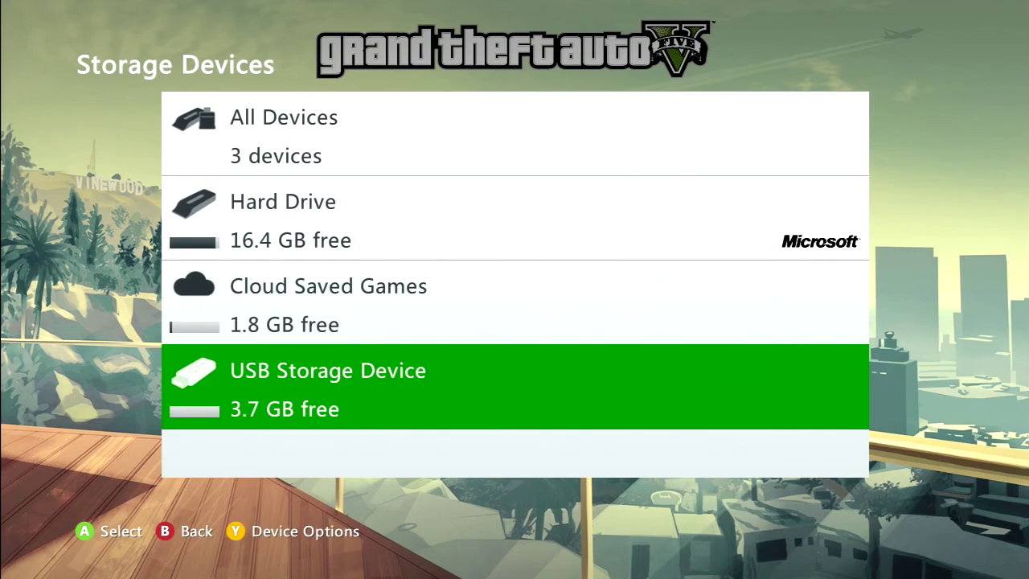
{"action": "key", "text": "y"}
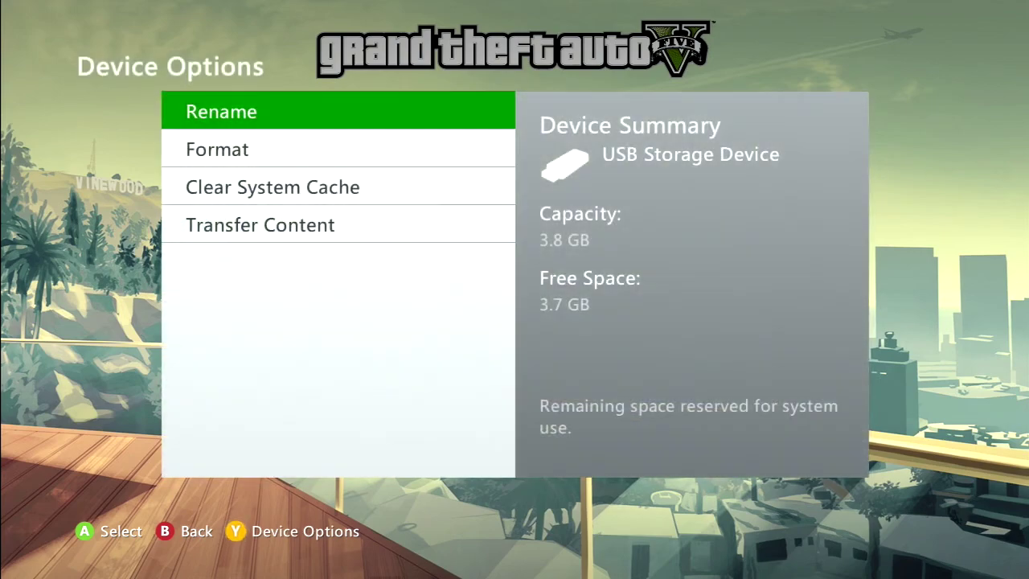
{"action": "key", "text": "Down"}
{"action": "key", "text": "Return"}
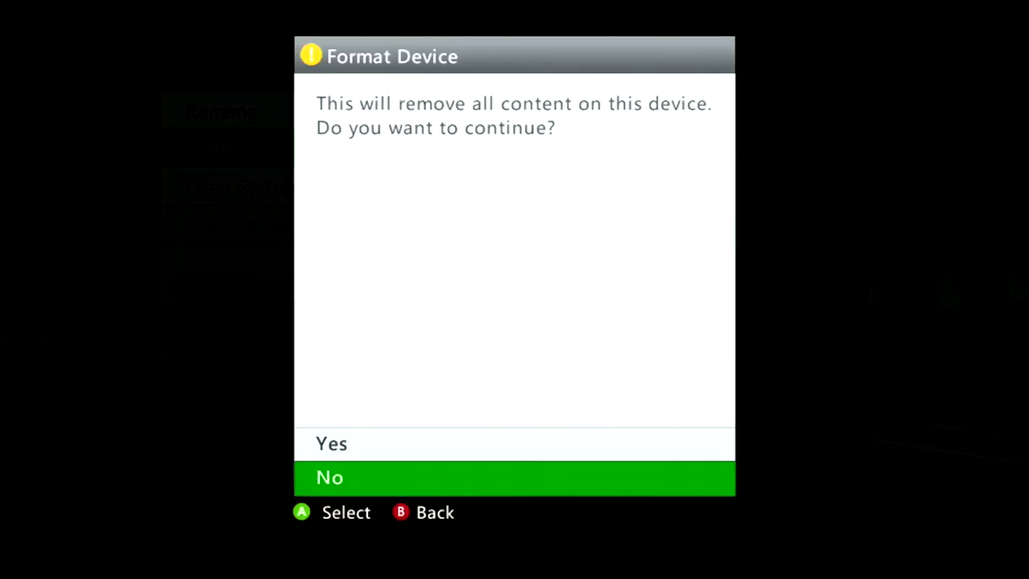
{"action": "key", "text": "Up"}
{"action": "key", "text": "Return"}
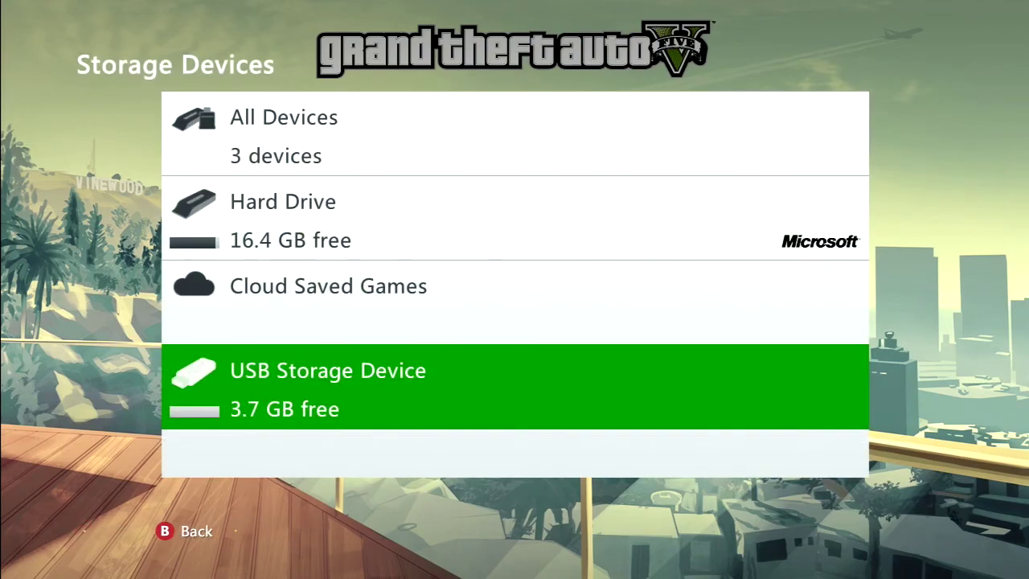
Step: Return to the dashboard's home page and launch CoD: World at War
{"action": "key", "text": "Escape"}
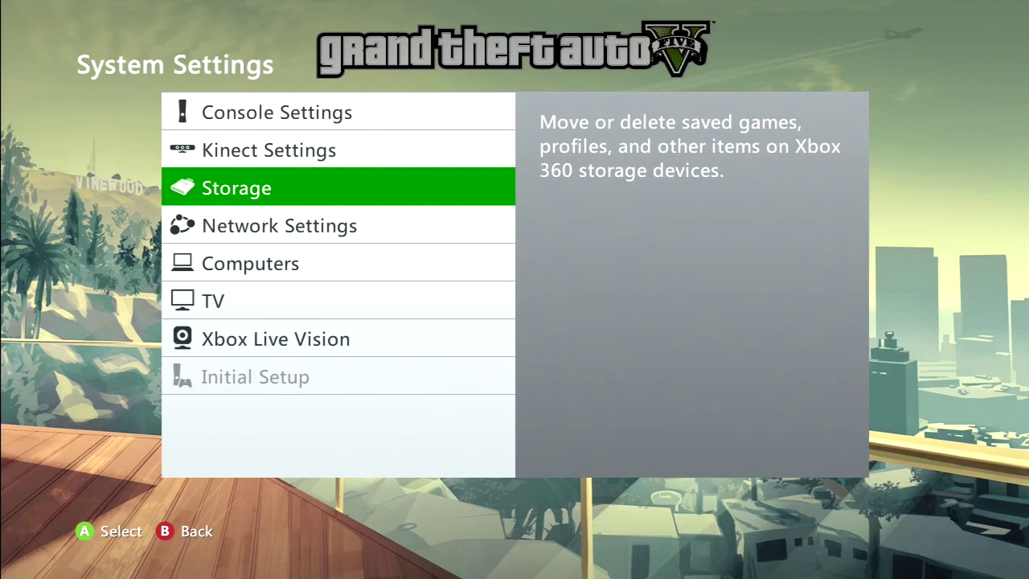
{"action": "key", "text": "Escape"}
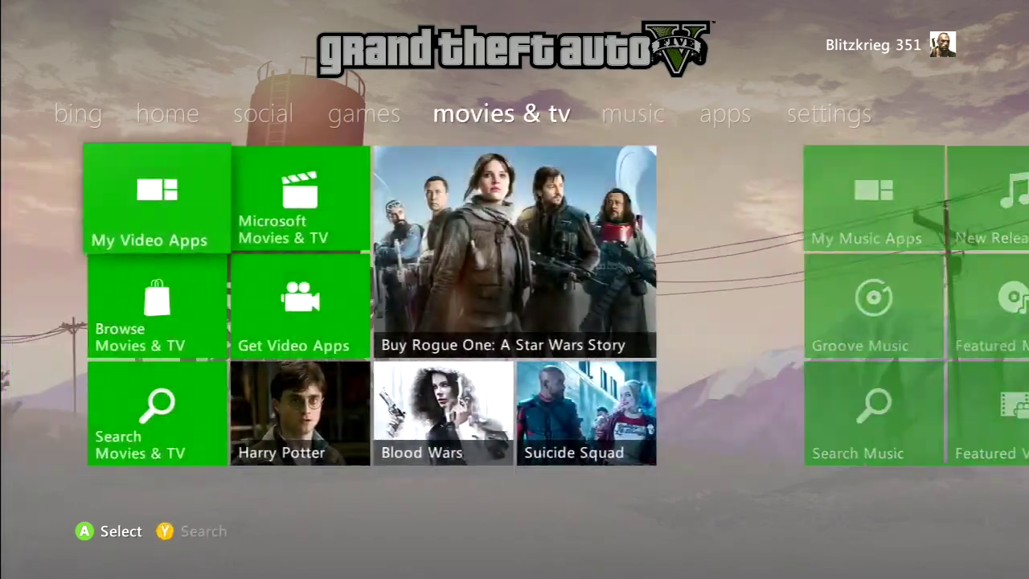
{"action": "key", "text": "Left"}
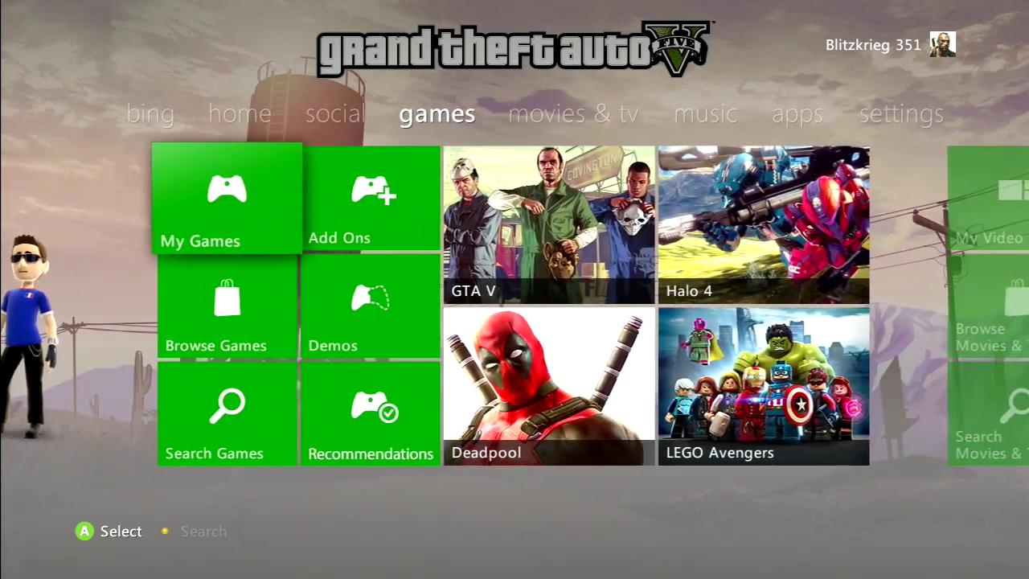
{"action": "key", "text": "Left"}
{"action": "key", "text": "Left"}
{"action": "key", "text": "Left"}
{"action": "key", "text": "Right"}
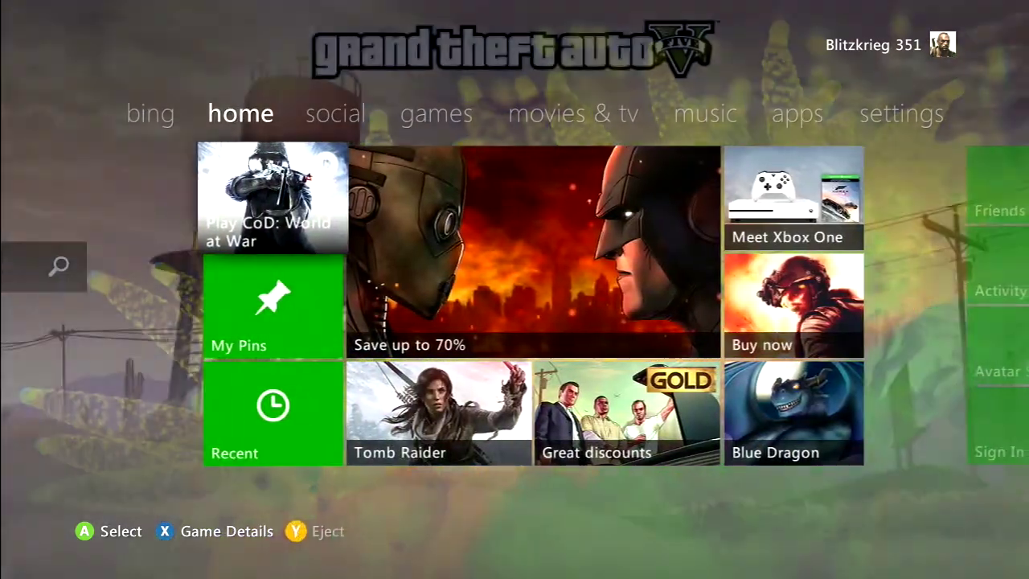
{"action": "key", "text": "Return"}
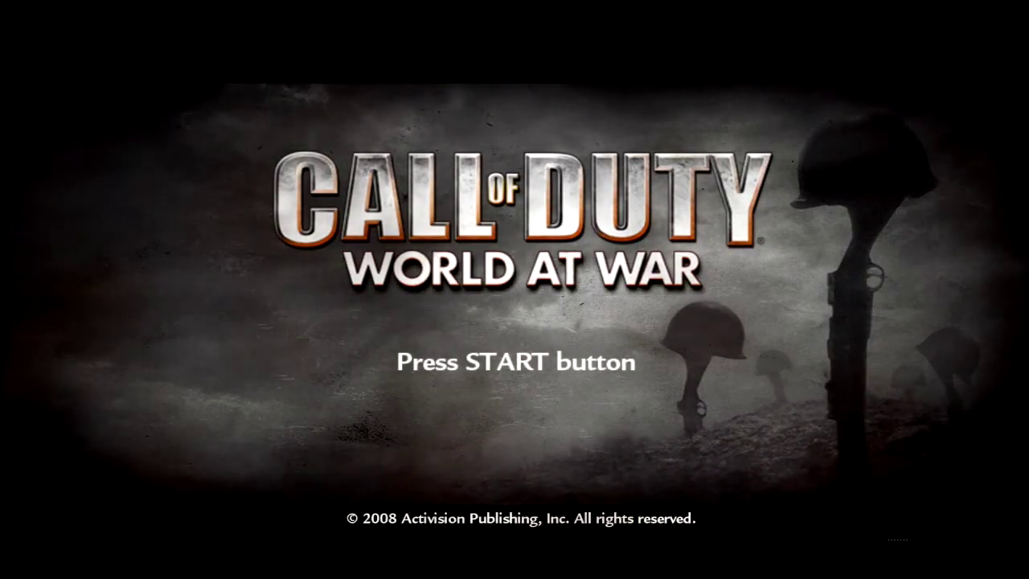
Step: Start the game and choose the USB Storage Device as its save location
{"action": "key", "text": "Return"}
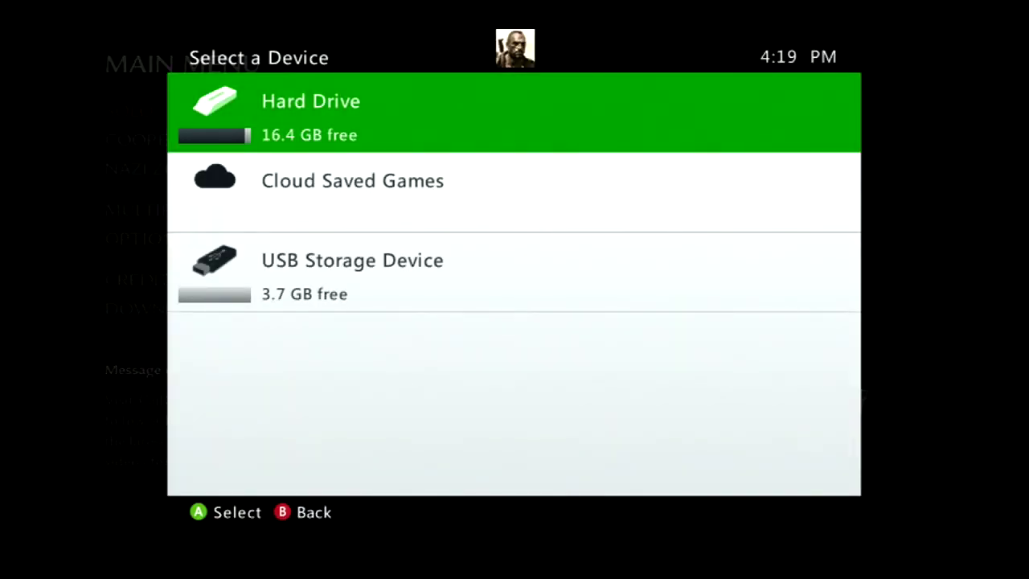
{"action": "key", "text": "Down"}
{"action": "key", "text": "Down"}
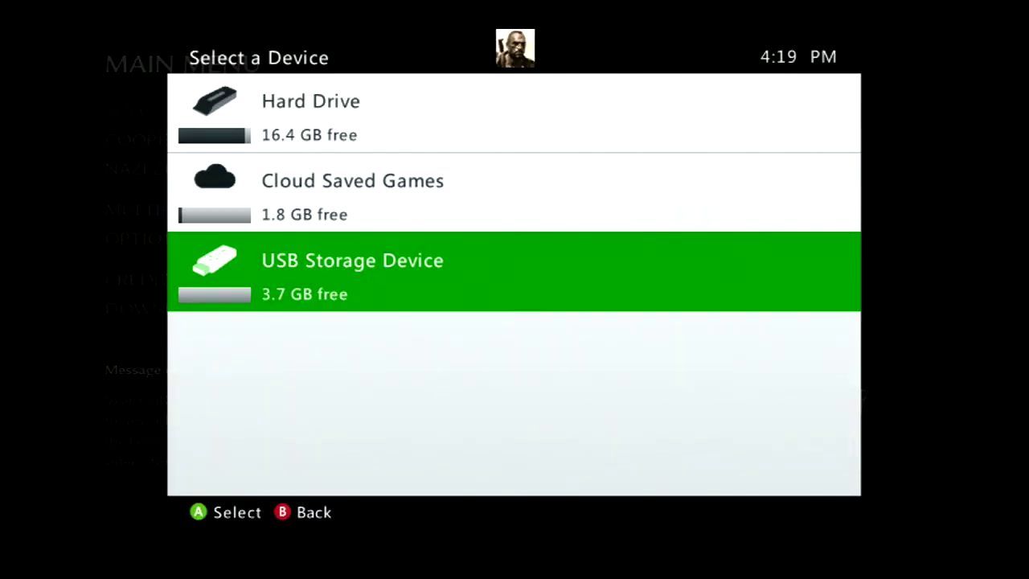
{"action": "key", "text": "Return"}
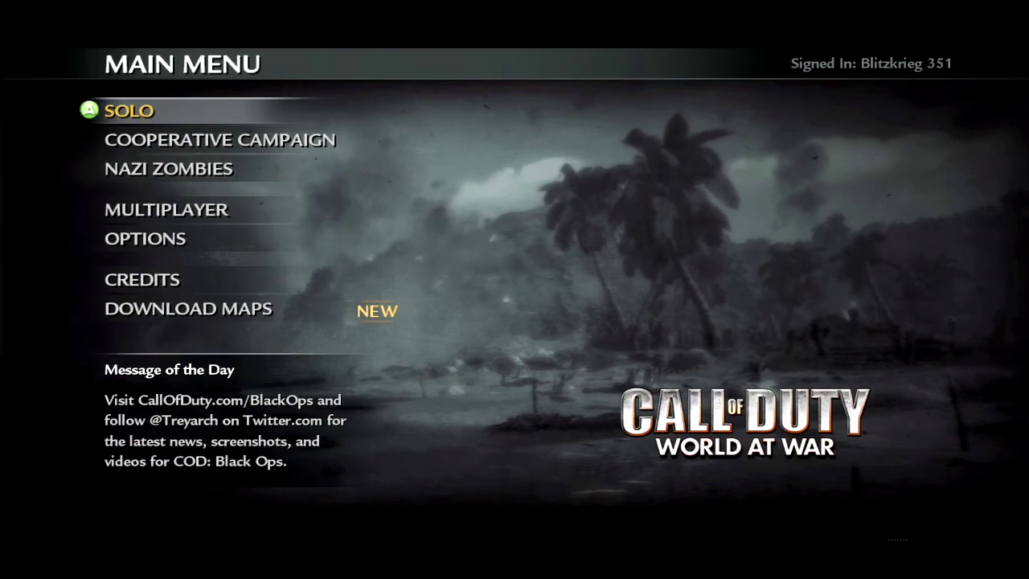
Step: Start a solo campaign mission through Mission Select
{"action": "key", "text": "Return"}
{"action": "key", "text": "Down"}
{"action": "key", "text": "Down"}
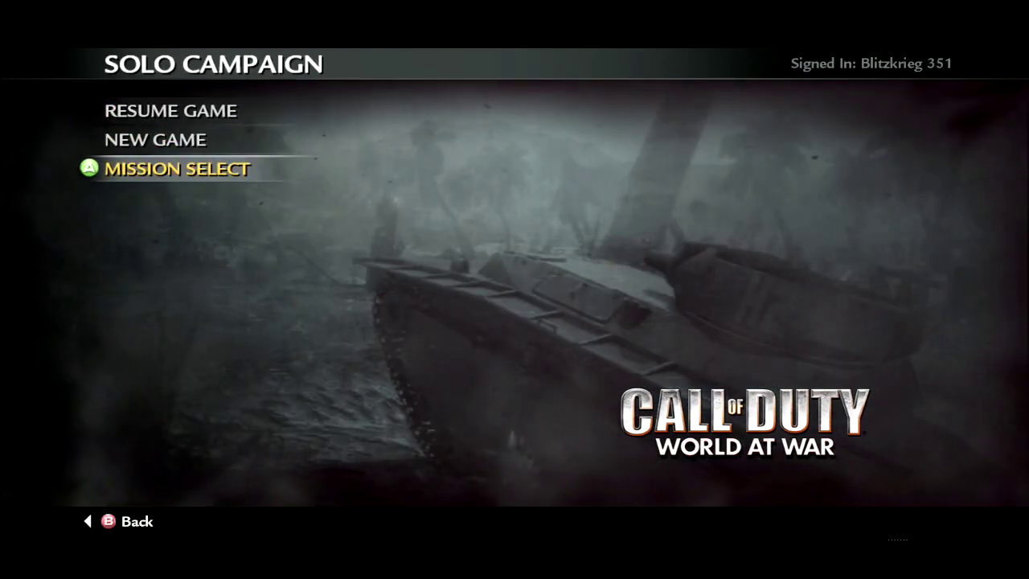
{"action": "key", "text": "Return"}
{"action": "key", "text": "Return"}
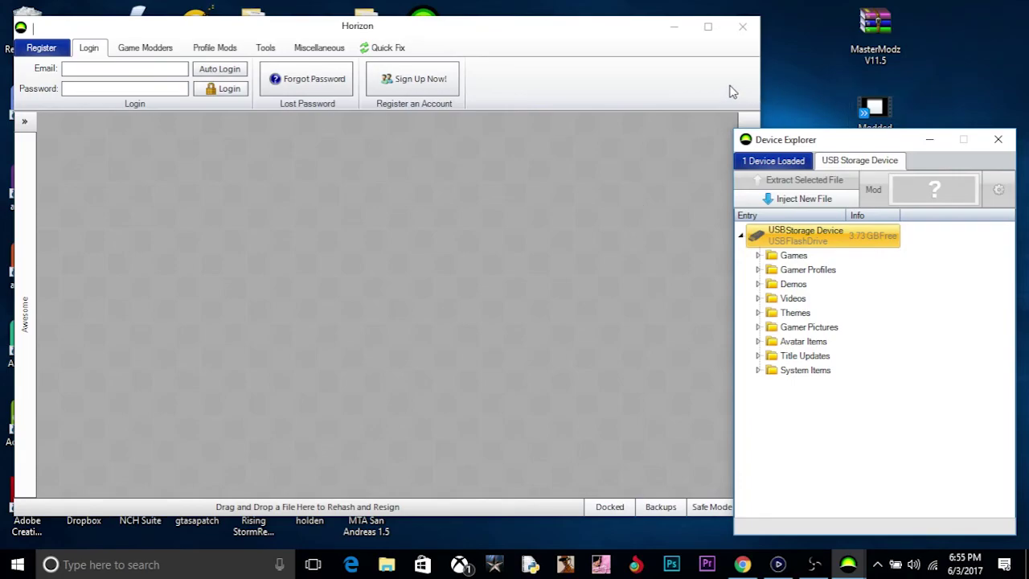
Step: On the PC, open the MasterModz V11.5 archive and load savegame.svg from 4156081C\00000001 into Horizon
{"action": "double_click", "coordinate": [876, 50]}
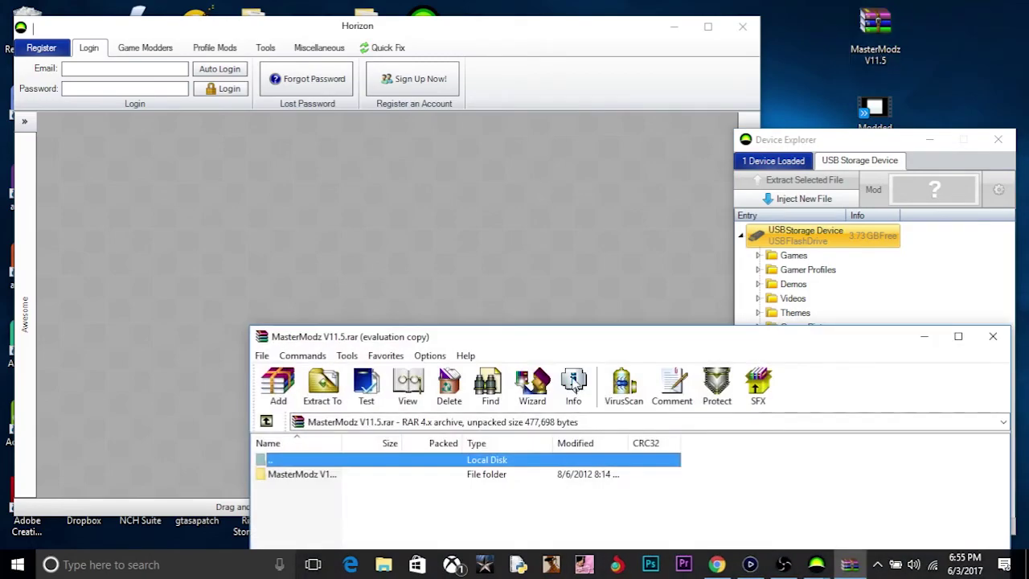
{"action": "left_click", "coordinate": [310, 475]}
{"action": "double_click", "coordinate": [310, 475]}
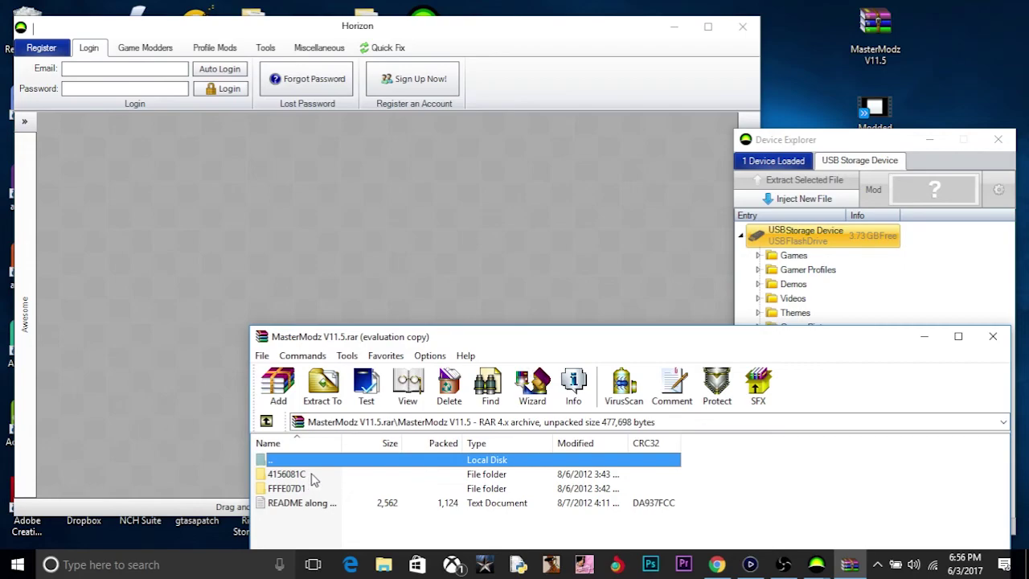
{"action": "left_click", "coordinate": [293, 476]}
{"action": "double_click", "coordinate": [292, 476]}
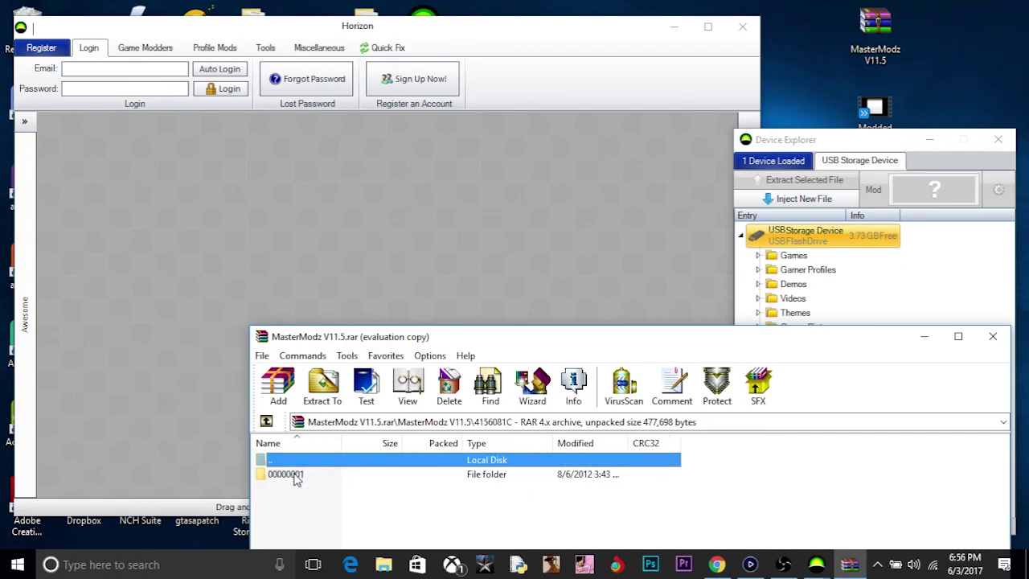
{"action": "double_click", "coordinate": [294, 476]}
{"action": "left_click_drag", "start_coordinate": [296, 476], "coordinate": [135, 263]}
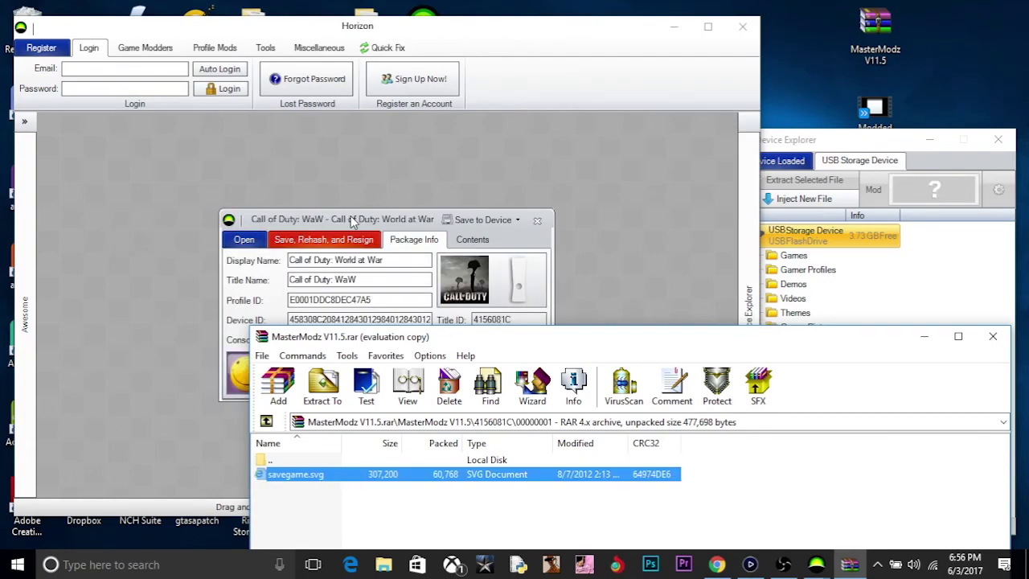
Step: Close the archive and move the modded save's package window to one side of the workspace
{"action": "left_click_drag", "start_coordinate": [351, 222], "coordinate": [235, 210]}
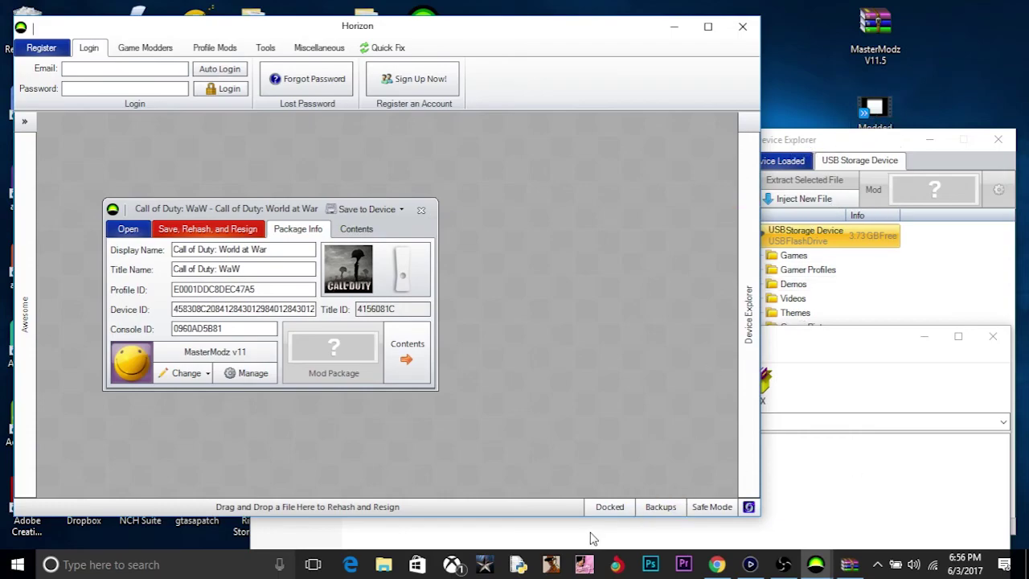
{"action": "left_click", "coordinate": [993, 336]}
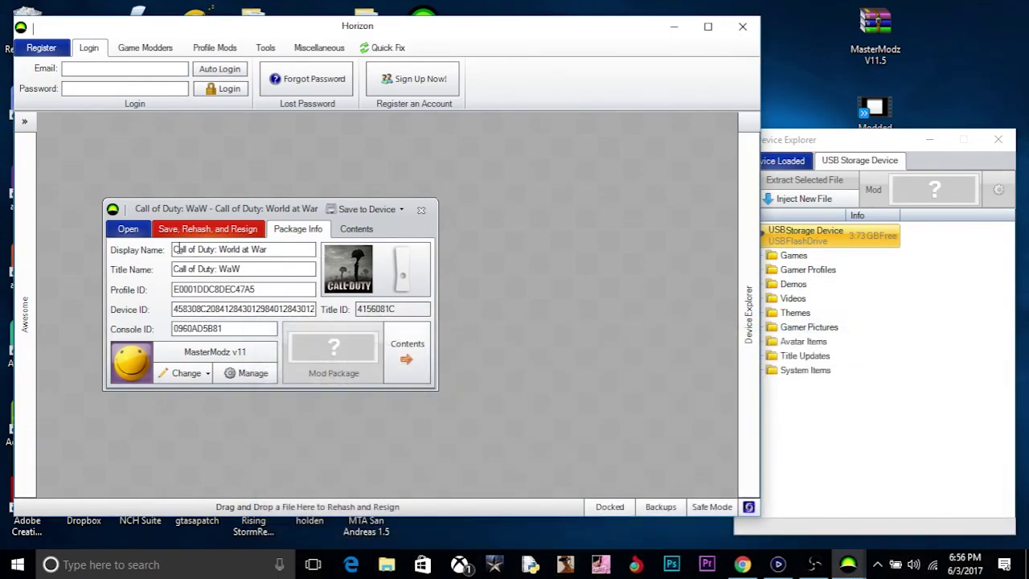
{"action": "left_click_drag", "start_coordinate": [246, 211], "coordinate": [180, 200]}
Step: Expand Games and Call of Duty: WaW on the USB Storage Device and load its World at War save into the workspace
{"action": "left_click", "coordinate": [905, 298]}
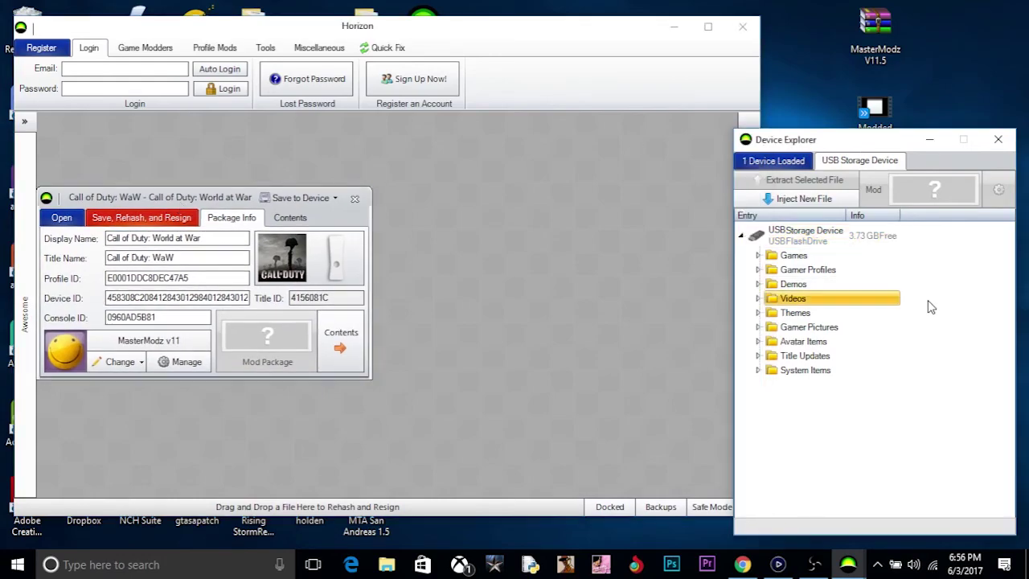
{"action": "left_click", "coordinate": [784, 234]}
{"action": "left_click", "coordinate": [742, 238]}
{"action": "left_click", "coordinate": [741, 238]}
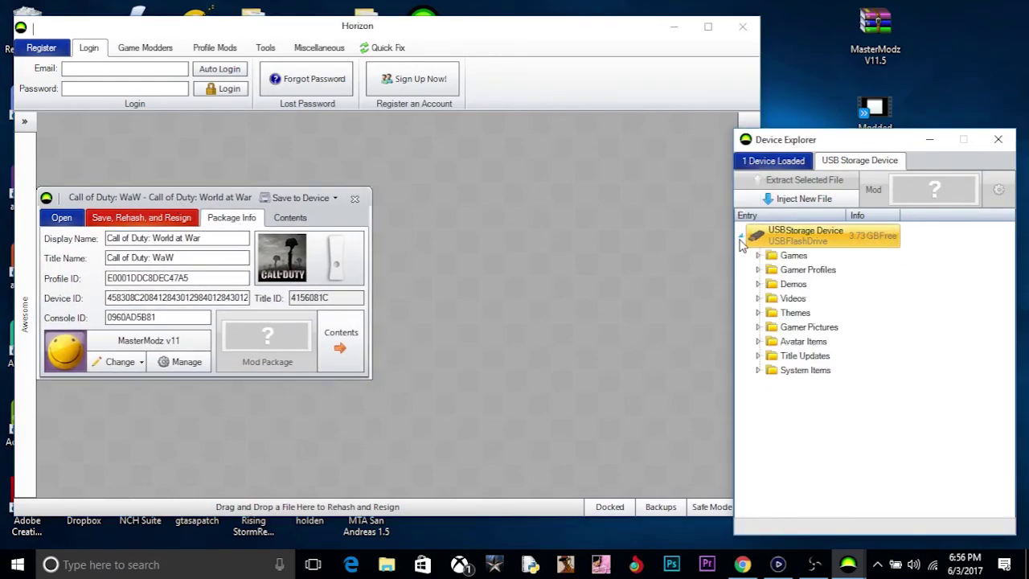
{"action": "left_click", "coordinate": [758, 256]}
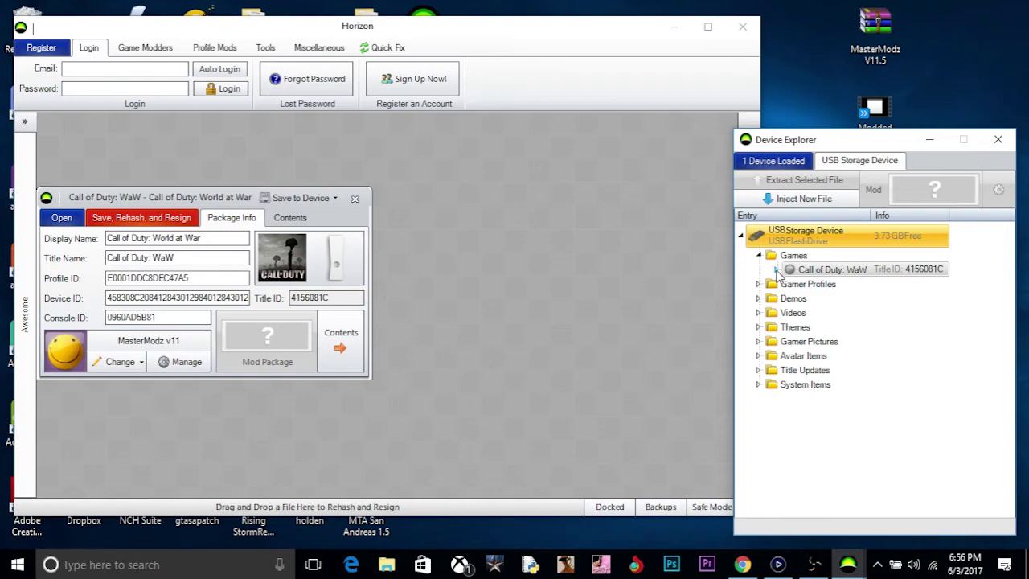
{"action": "left_click", "coordinate": [777, 270]}
{"action": "left_click", "coordinate": [766, 299]}
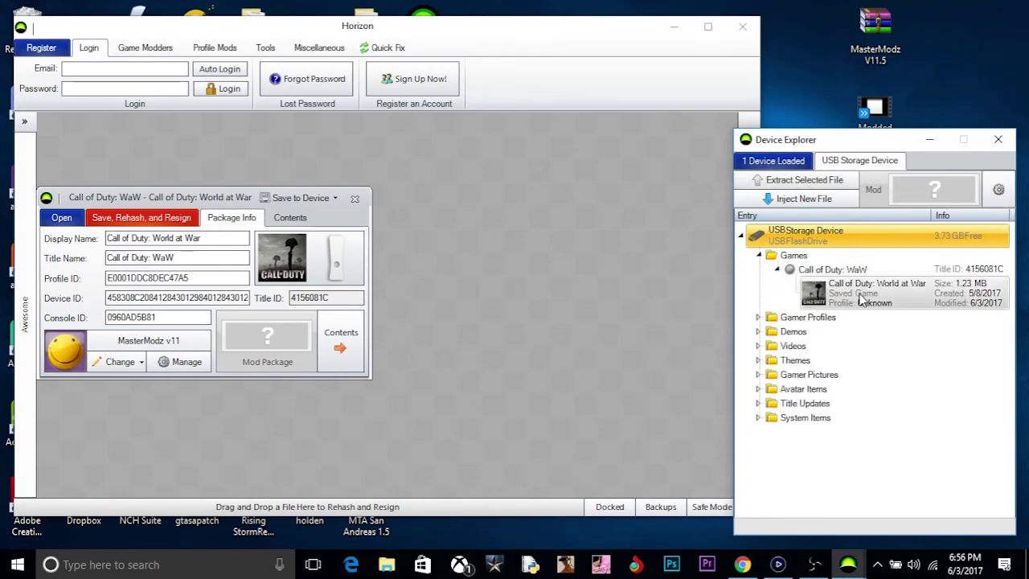
{"action": "left_click_drag", "start_coordinate": [766, 304], "coordinate": [566, 258]}
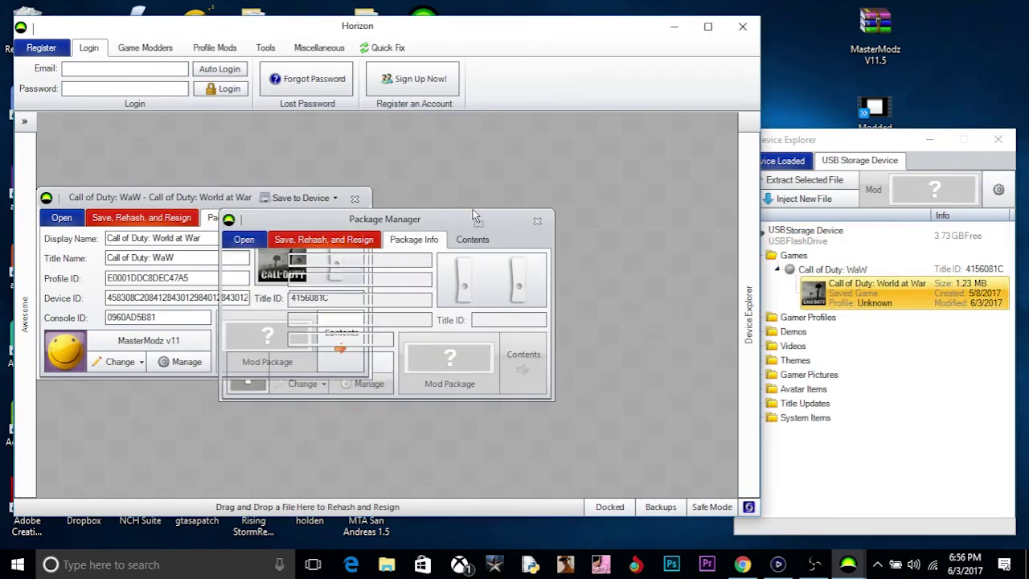
Step: Place the USB save's package window beside the modded save's window and close Device Explorer
{"action": "left_click_drag", "start_coordinate": [444, 218], "coordinate": [603, 209]}
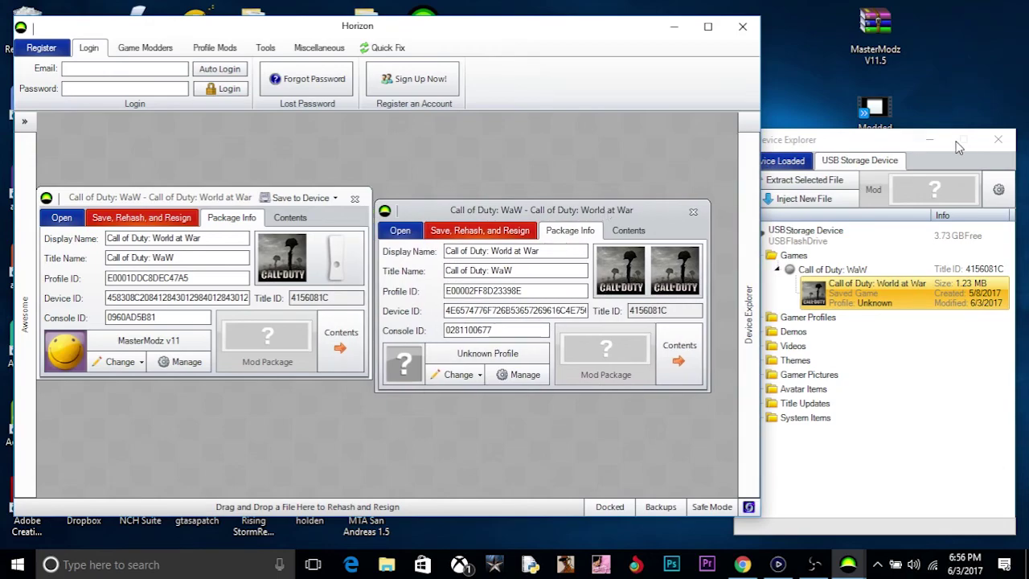
{"action": "left_click", "coordinate": [997, 140]}
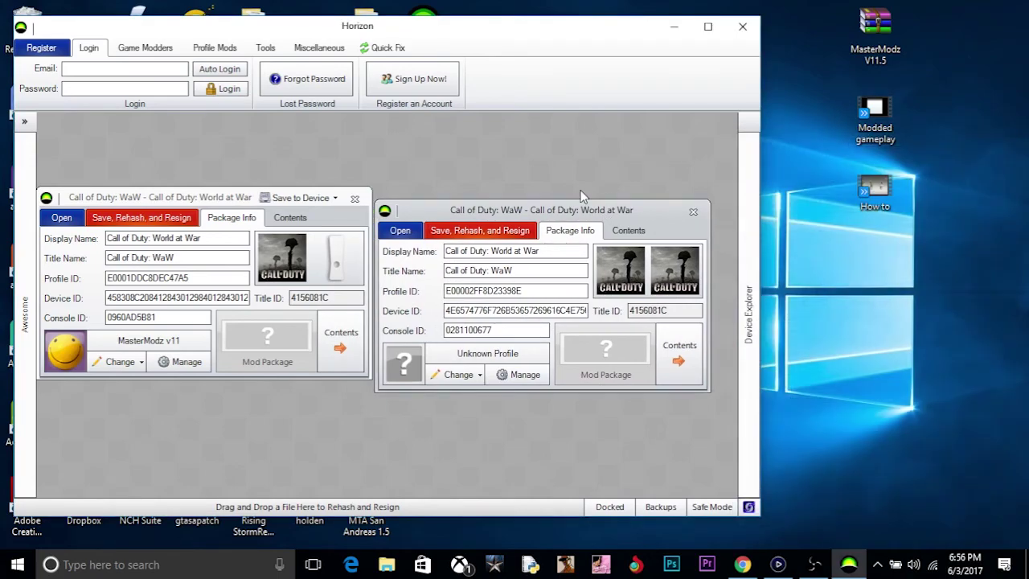
{"action": "left_click_drag", "start_coordinate": [553, 213], "coordinate": [568, 201]}
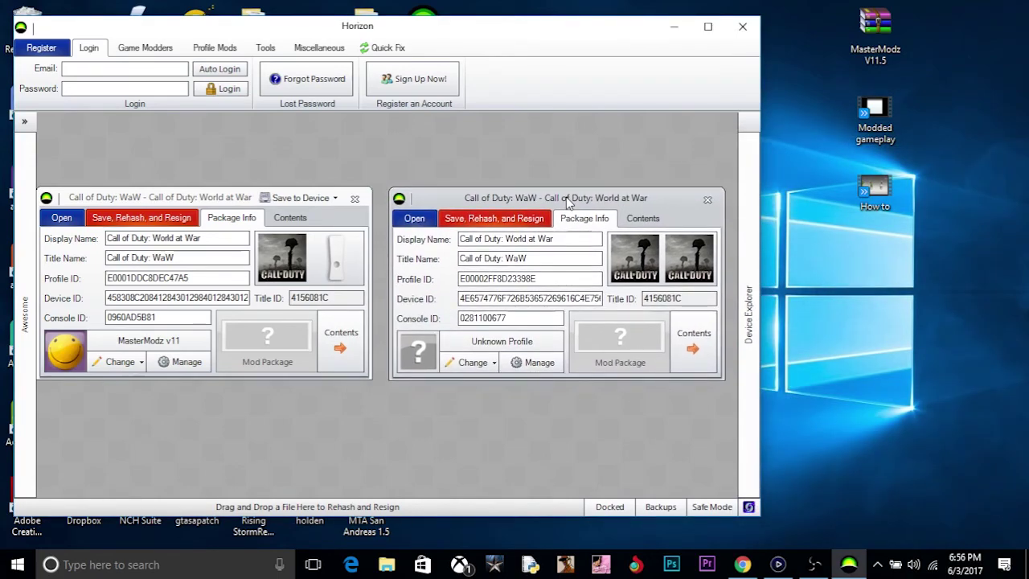
Step: Copy the Profile ID from the USB save and paste it over the modded save's Profile ID
{"action": "left_click_drag", "start_coordinate": [539, 278], "coordinate": [461, 279]}
{"action": "key", "text": "ctrl+c"}
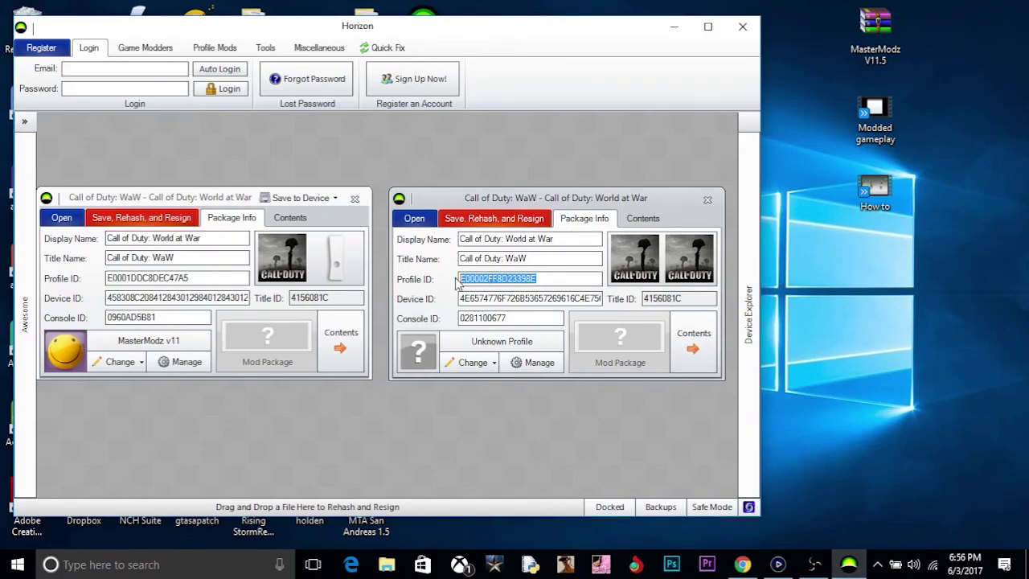
{"action": "left_click_drag", "start_coordinate": [213, 277], "coordinate": [103, 282]}
{"action": "key", "text": "ctrl+v"}
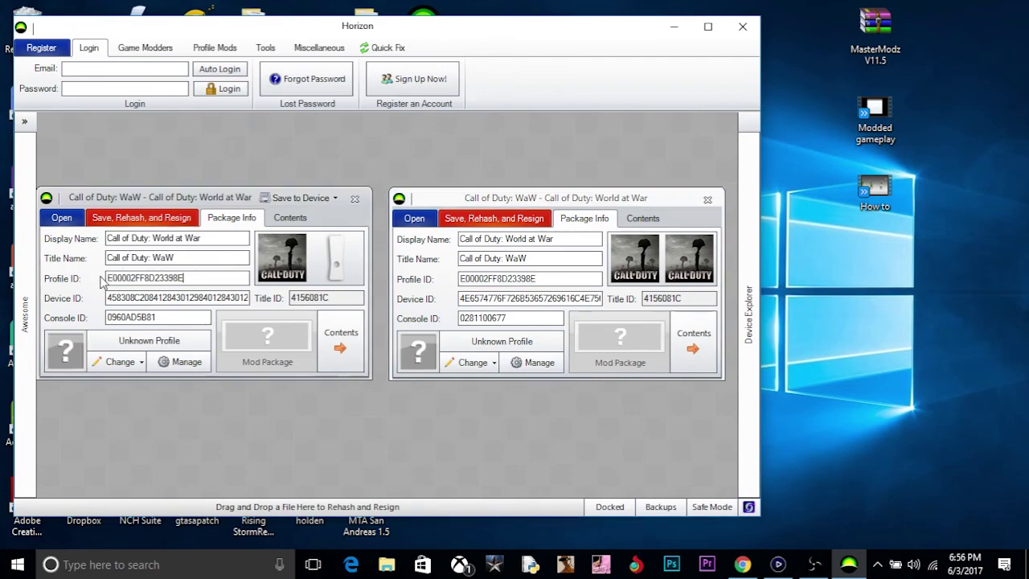
Step: Copy the Device ID and Console ID from the USB save and paste them over the modded save's corresponding IDs
{"action": "left_click", "coordinate": [581, 297]}
{"action": "double_click", "coordinate": [582, 296]}
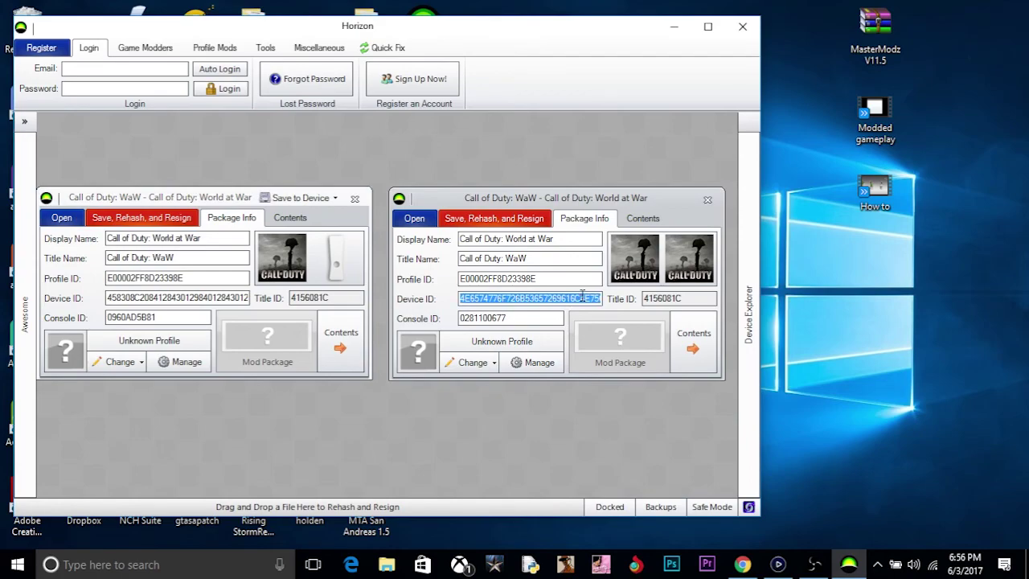
{"action": "double_click", "coordinate": [173, 297]}
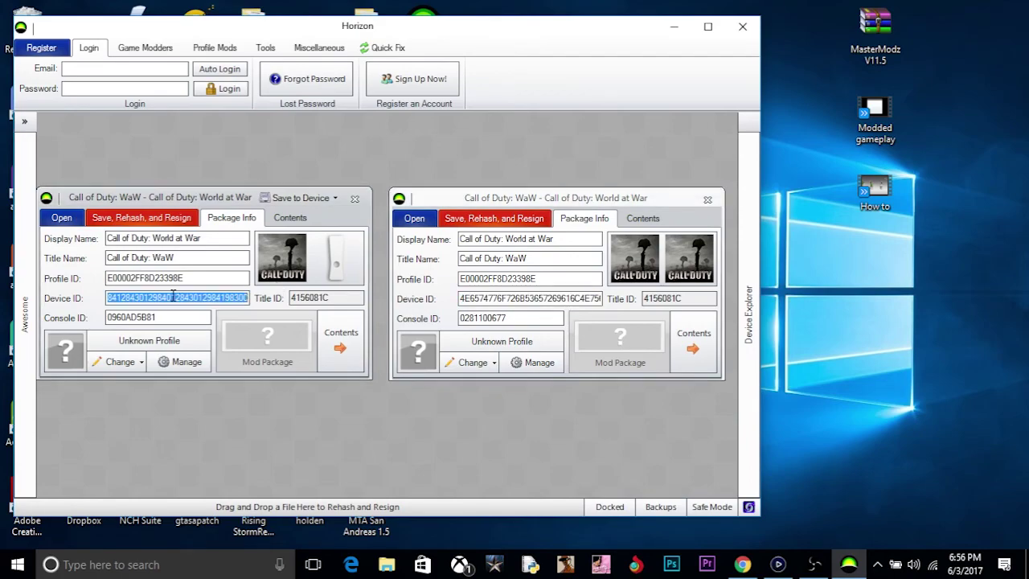
{"action": "key", "text": "ctrl+v"}
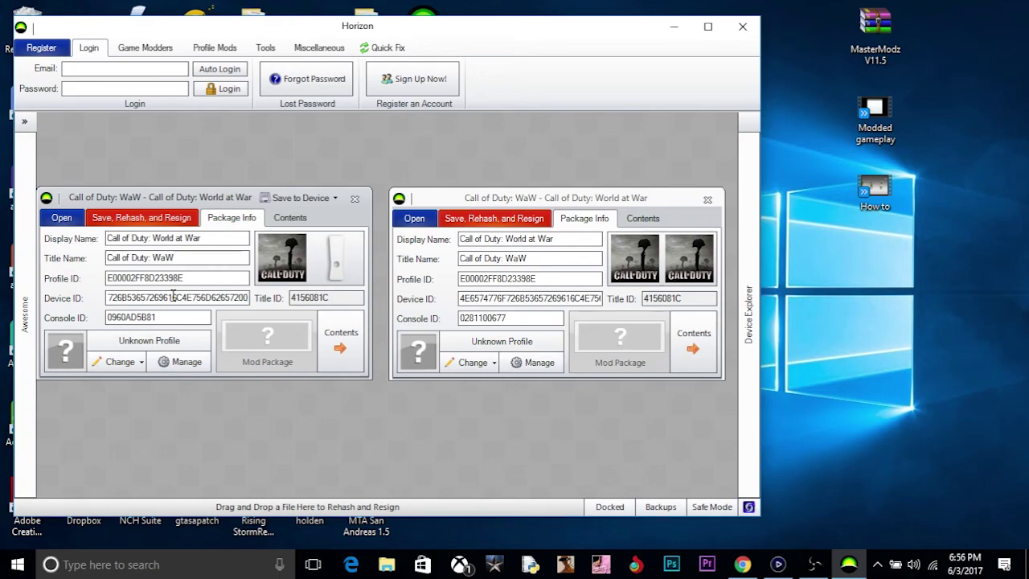
{"action": "double_click", "coordinate": [508, 319]}
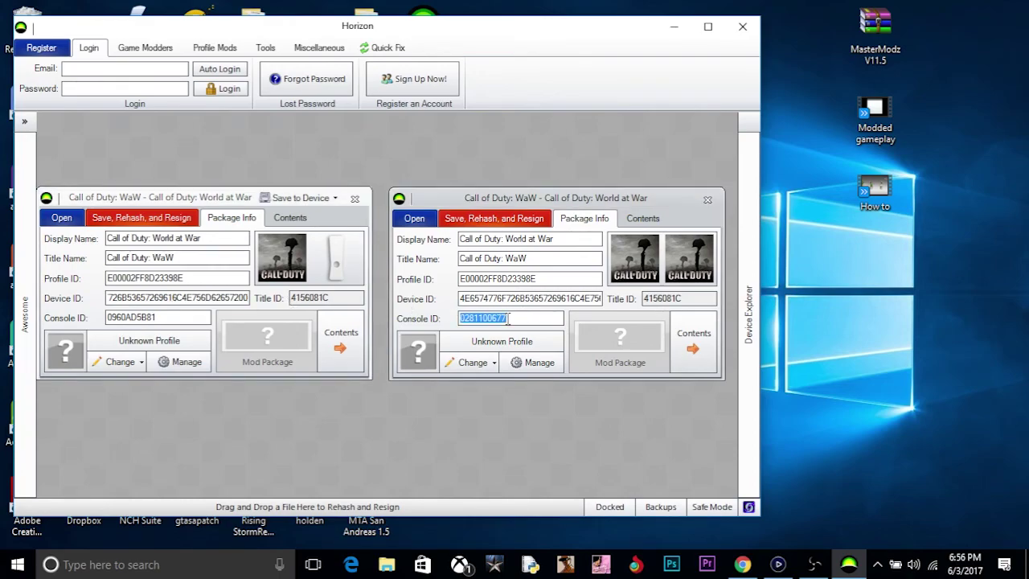
{"action": "double_click", "coordinate": [169, 319]}
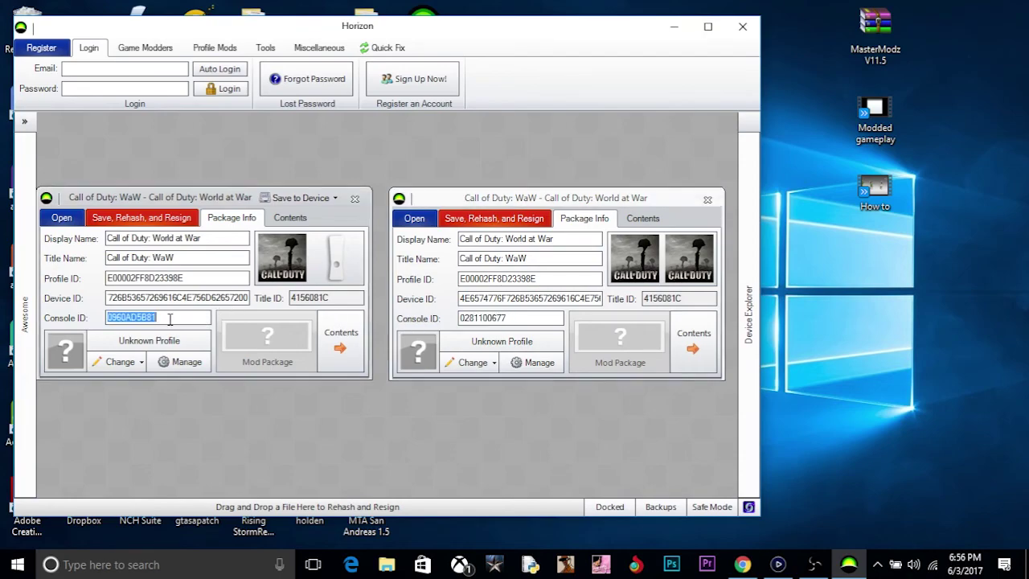
{"action": "key", "text": "ctrl+v"}
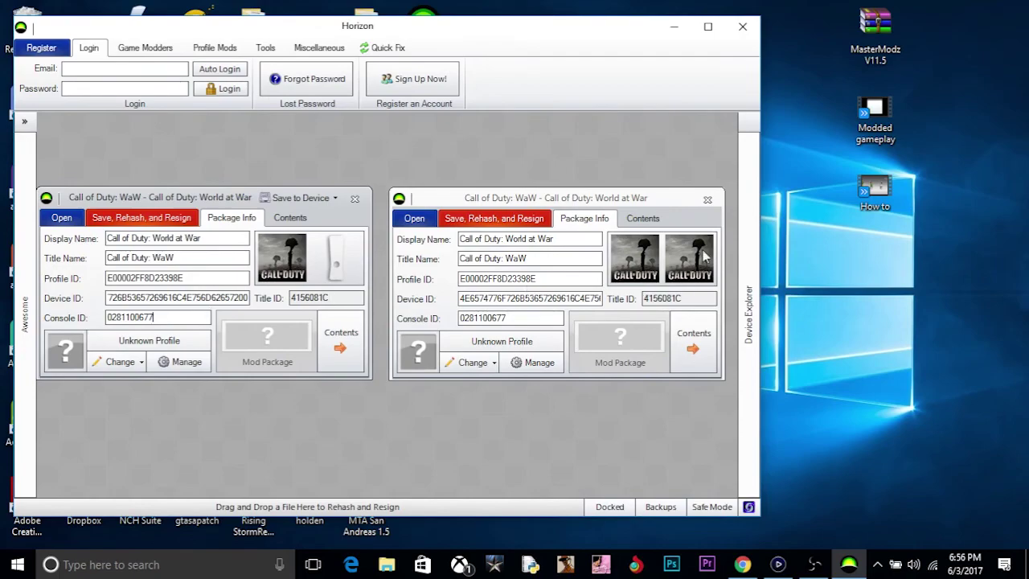
Step: Close the USB save's package window and save, rehash and resign the modded World at War package
{"action": "left_click", "coordinate": [707, 199]}
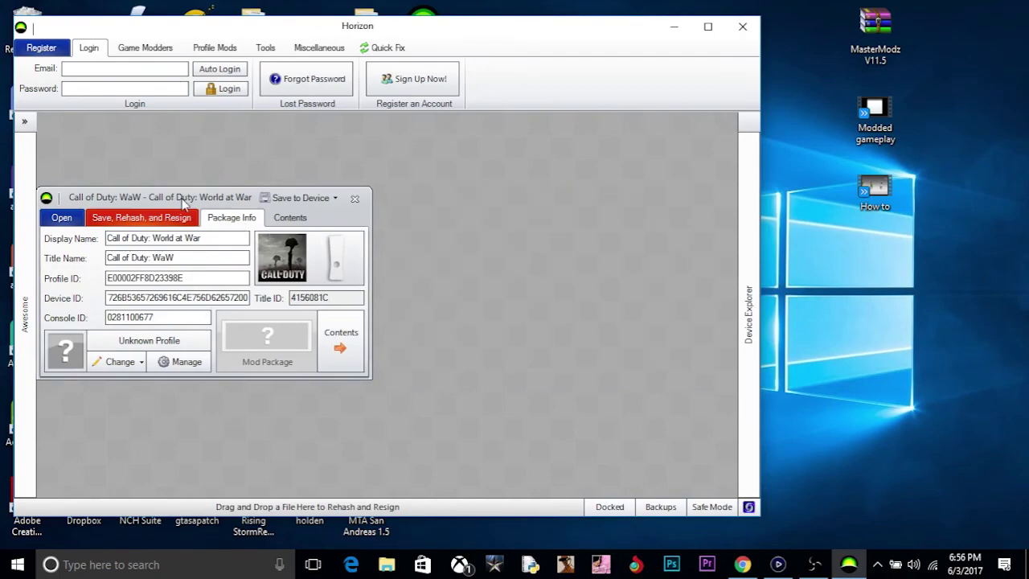
{"action": "left_click_drag", "start_coordinate": [182, 201], "coordinate": [334, 196]}
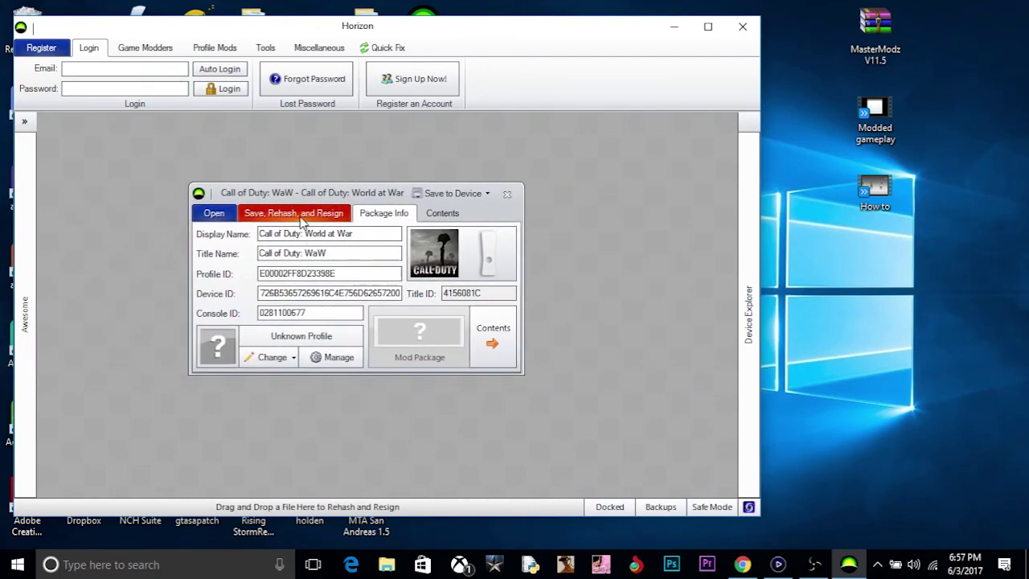
{"action": "left_click", "coordinate": [302, 213]}
{"action": "left_click", "coordinate": [515, 300]}
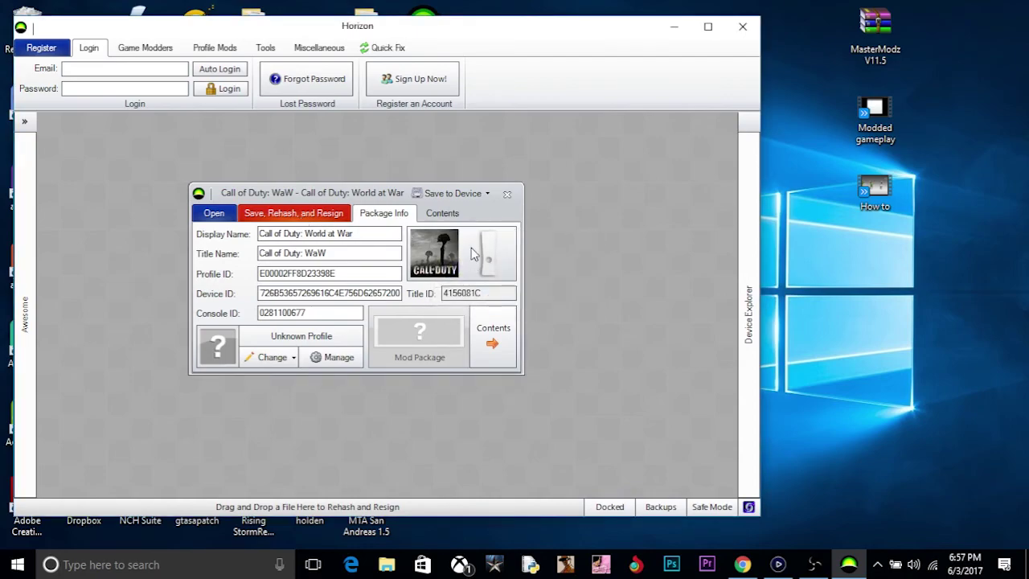
Step: Save the modded World at War package to the USB Storage Device and close Horizon
{"action": "left_click", "coordinate": [457, 195]}
{"action": "left_click", "coordinate": [469, 215]}
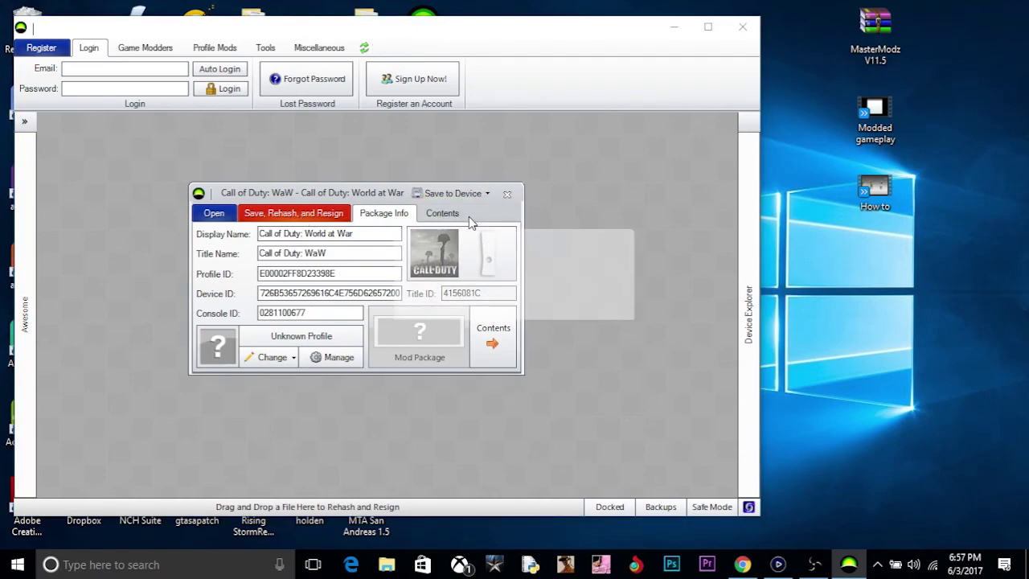
{"action": "left_click", "coordinate": [453, 301]}
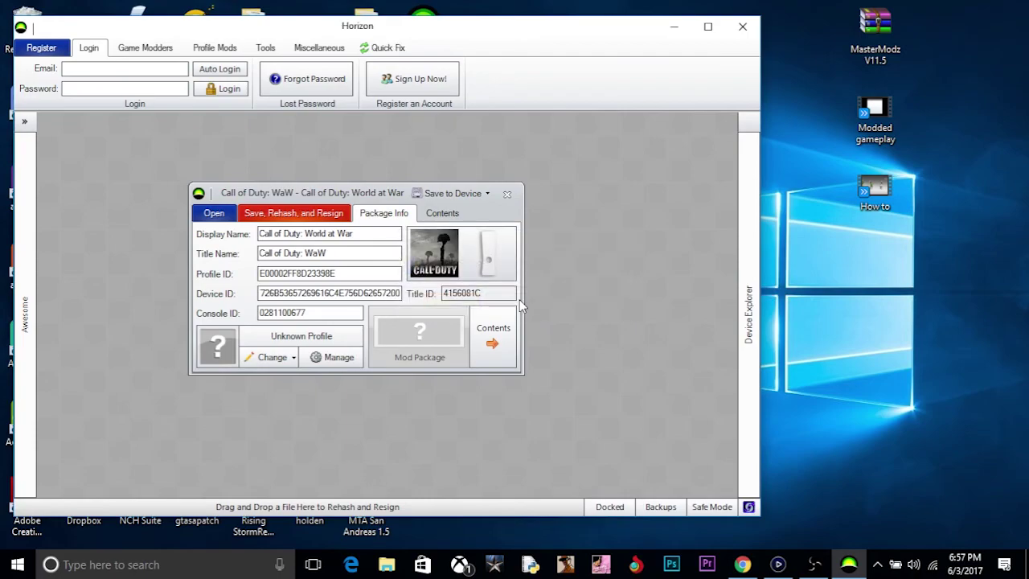
{"action": "left_click", "coordinate": [452, 304]}
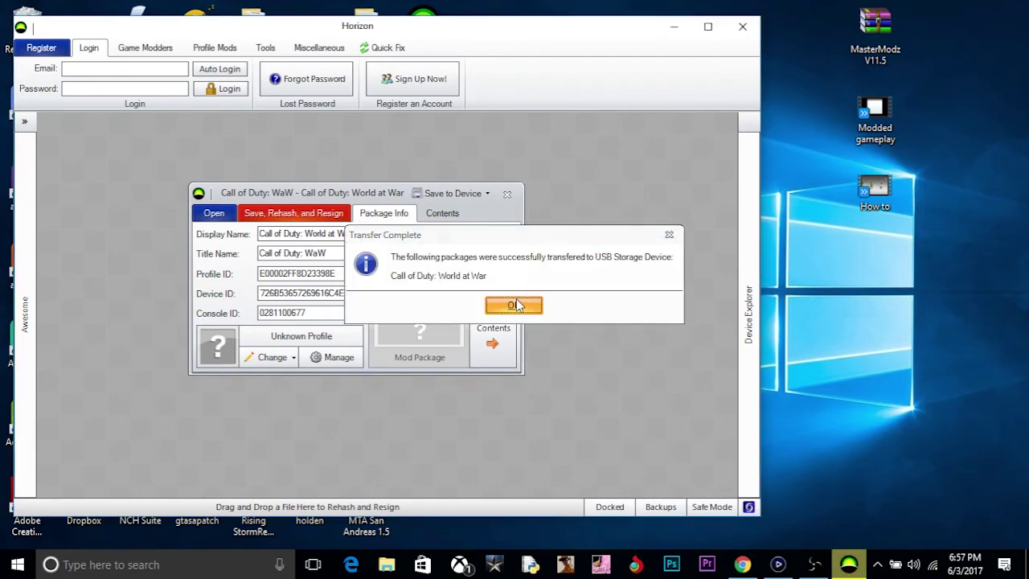
{"action": "left_click", "coordinate": [514, 305]}
{"action": "left_click", "coordinate": [507, 194]}
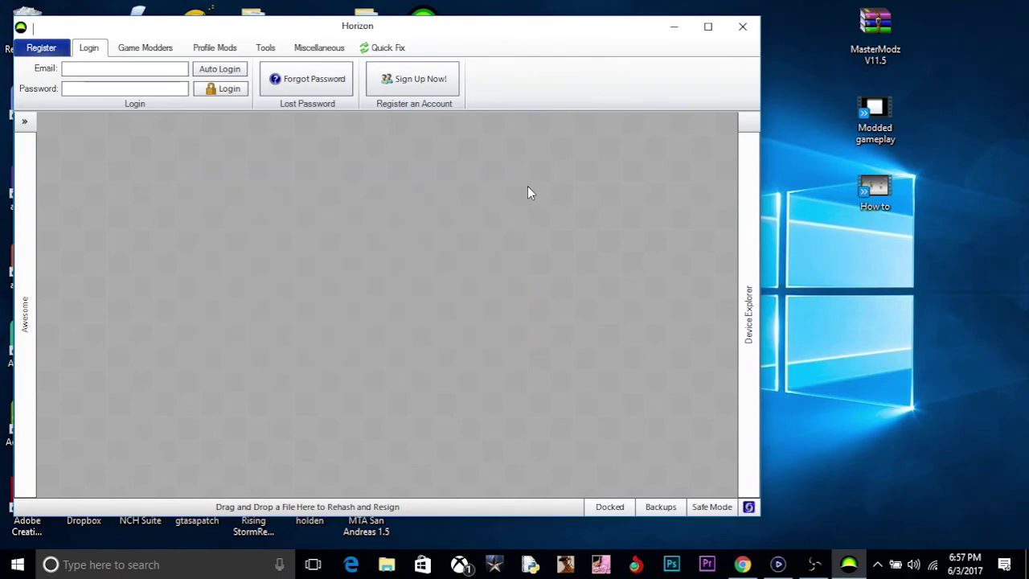
{"action": "left_click", "coordinate": [746, 29]}
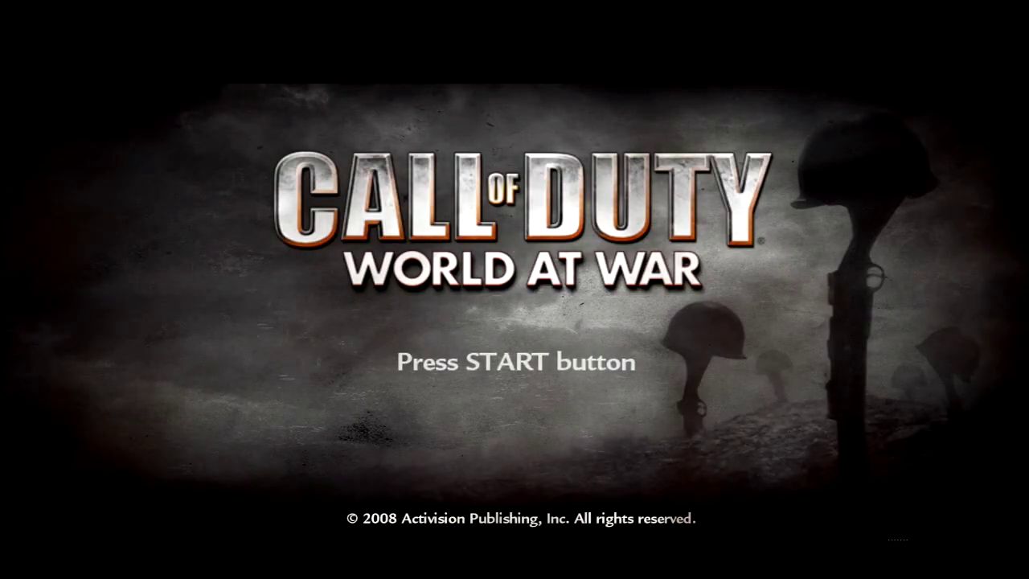
Step: Enter Call of Duty: World at War on the Xbox 360 and start Nazi Zombies with the xMasterModzx v11 mod menu
{"action": "key", "text": "Return"}
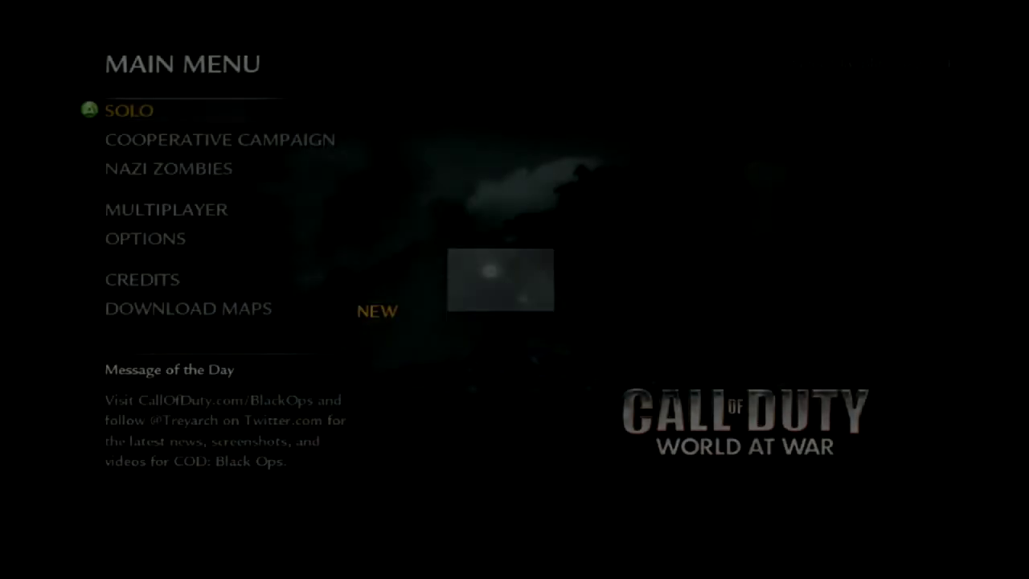
{"action": "key", "text": "Return"}
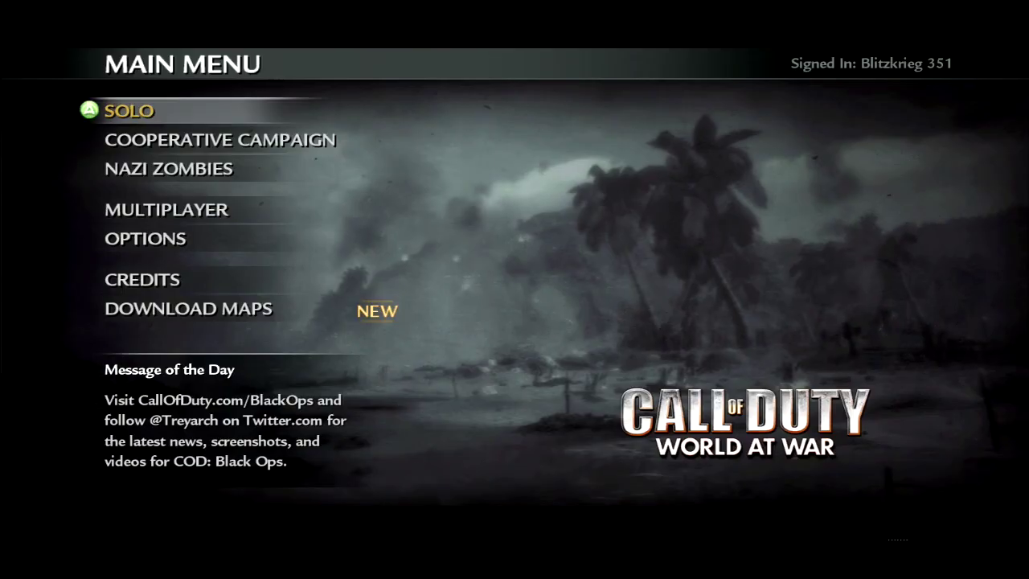
{"action": "key", "text": "Down"}
{"action": "key", "text": "Down"}
{"action": "key", "text": "Return"}
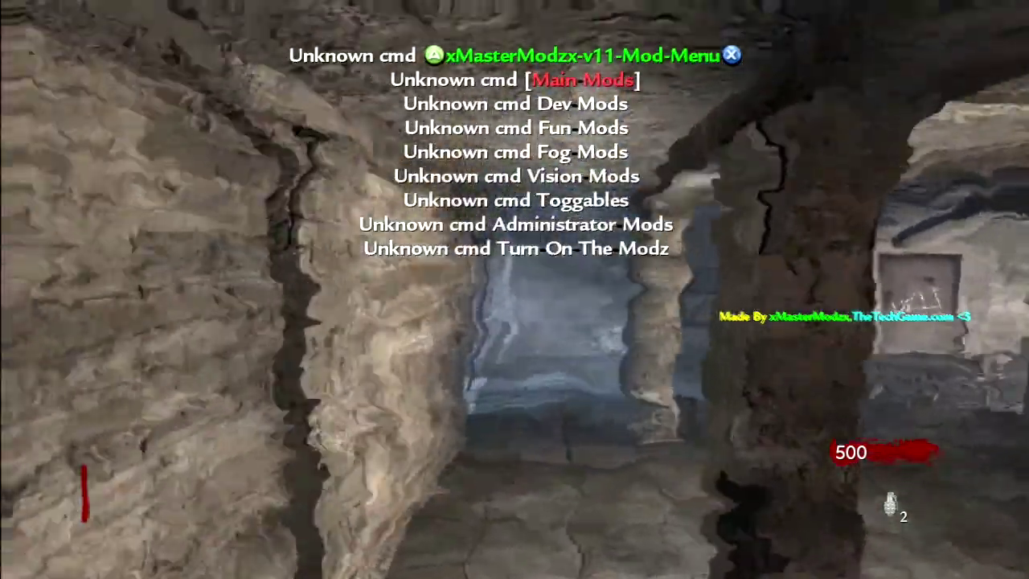
{"action": "key", "text": "Return"}
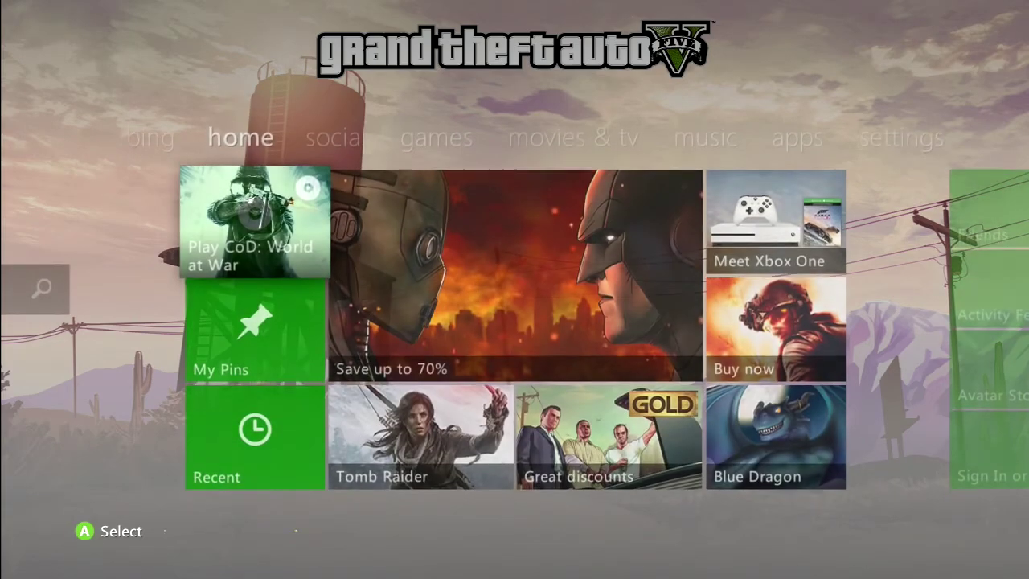
Step: Open the Storage Devices list in System Settings from the Xbox 360 home screen
{"action": "key", "text": "Right"}
{"action": "key", "text": "Right"}
{"action": "key", "text": "Right"}
{"action": "key", "text": "Right"}
{"action": "key", "text": "Right"}
{"action": "key", "text": "Right"}
{"action": "key", "text": "Return"}
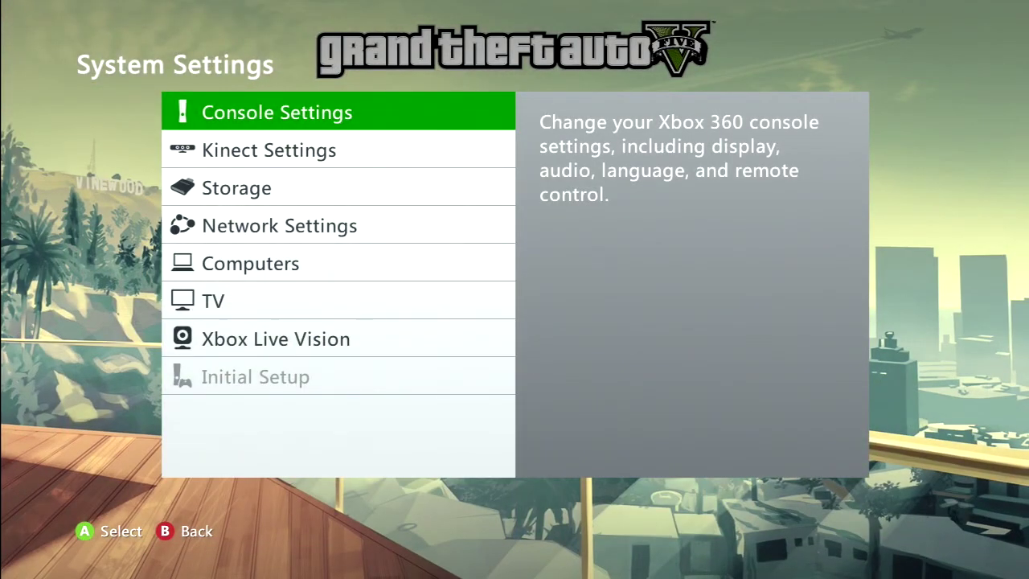
{"action": "key", "text": "Down"}
{"action": "key", "text": "Down"}
{"action": "key", "text": "Return"}
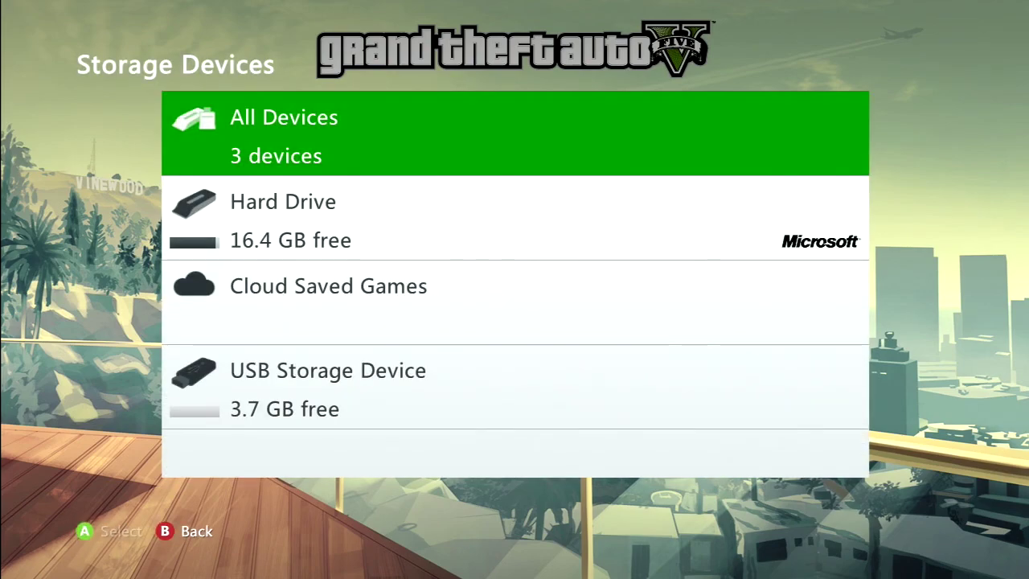
Step: Open the Call of Duty: WaW entry in Cloud Saved Games
{"action": "key", "text": "Down"}
{"action": "key", "text": "Down"}
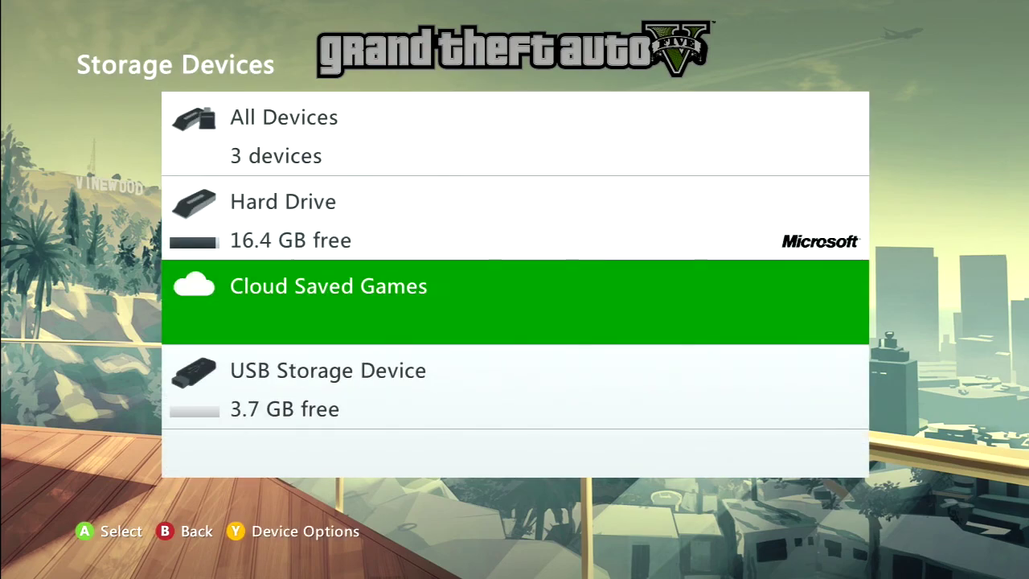
{"action": "key", "text": "Return"}
{"action": "key", "text": "Down"}
{"action": "key", "text": "Down"}
{"action": "key", "text": "Down"}
{"action": "key", "text": "Down"}
{"action": "key", "text": "Down"}
{"action": "key", "text": "Down"}
{"action": "key", "text": "Down"}
{"action": "key", "text": "Down"}
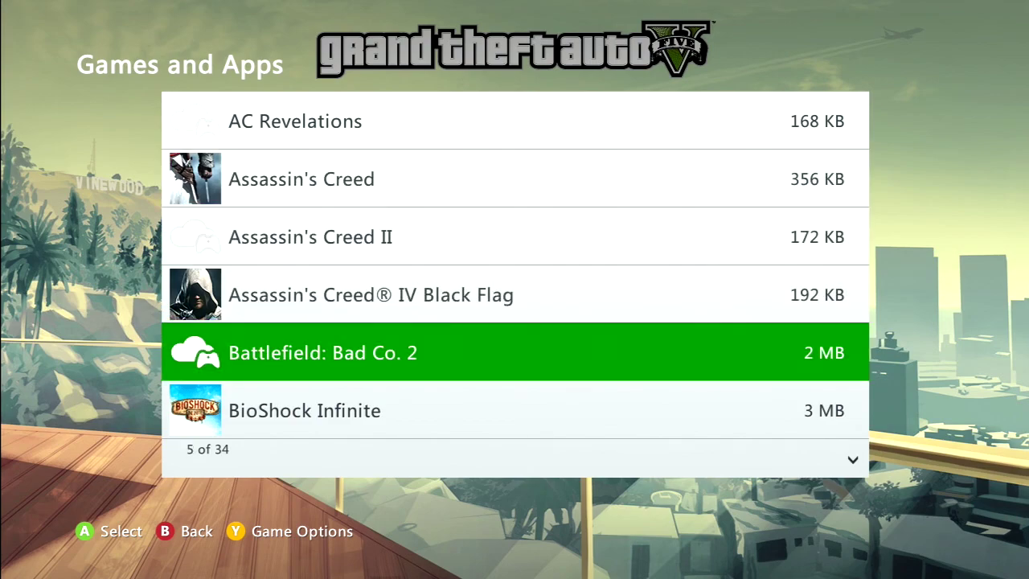
{"action": "key", "text": "Return"}
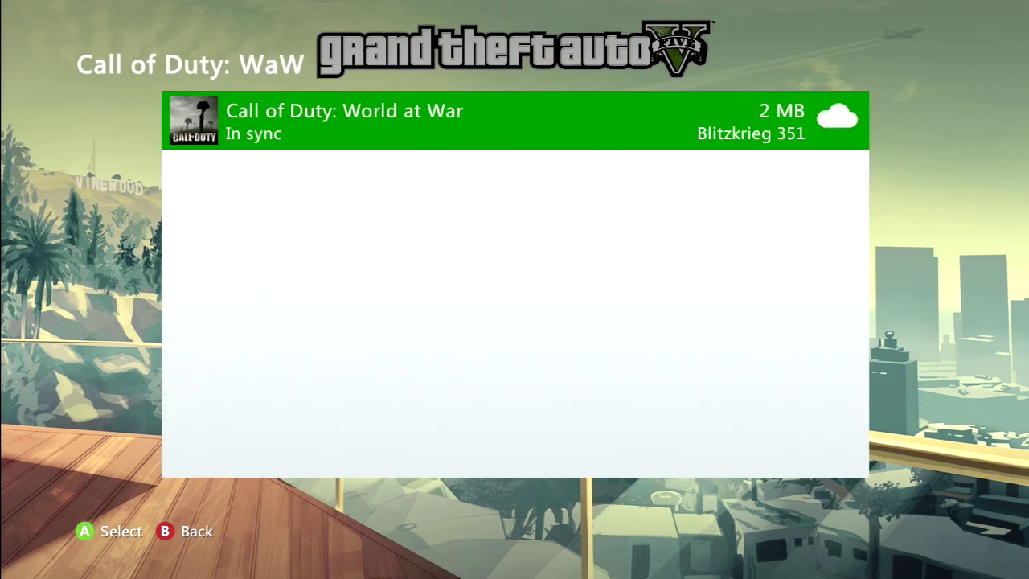
Step: Move the cloud Call of Duty: World at War save to the Hard Drive and return to Storage Devices
{"action": "key", "text": "Return"}
{"action": "key", "text": "Down"}
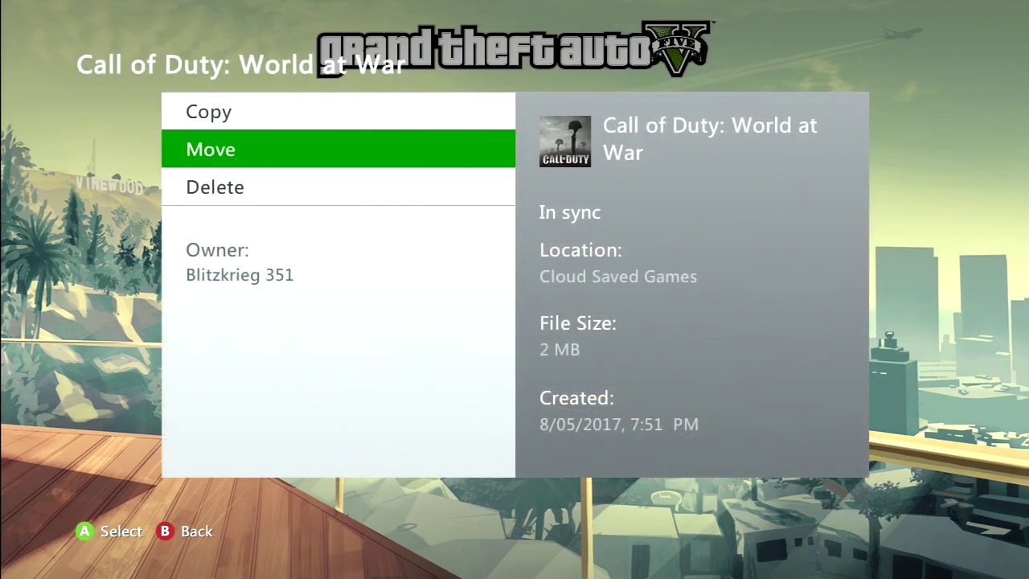
{"action": "key", "text": "Return"}
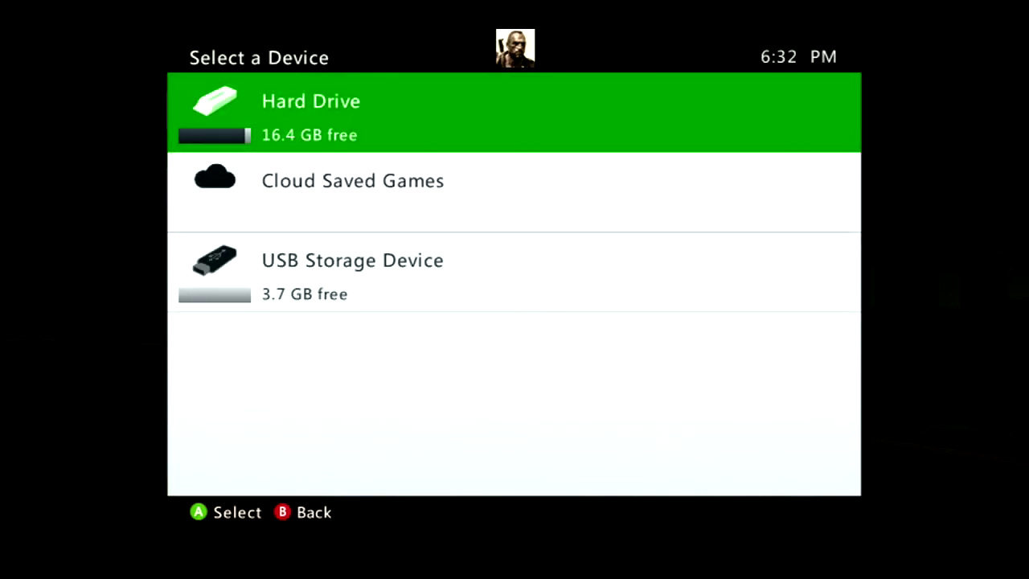
{"action": "key", "text": "Return"}
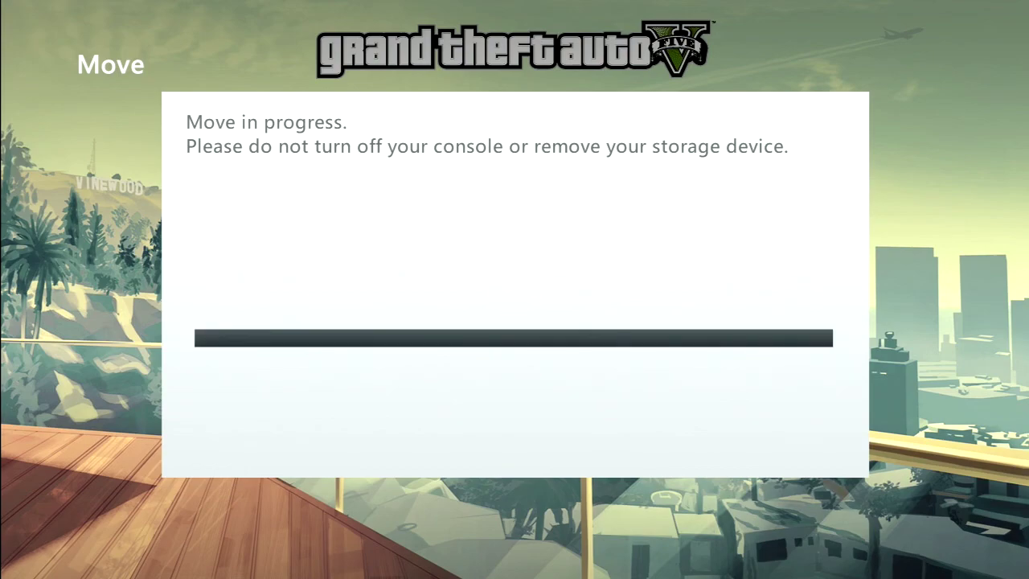
{"action": "key", "text": "Escape"}
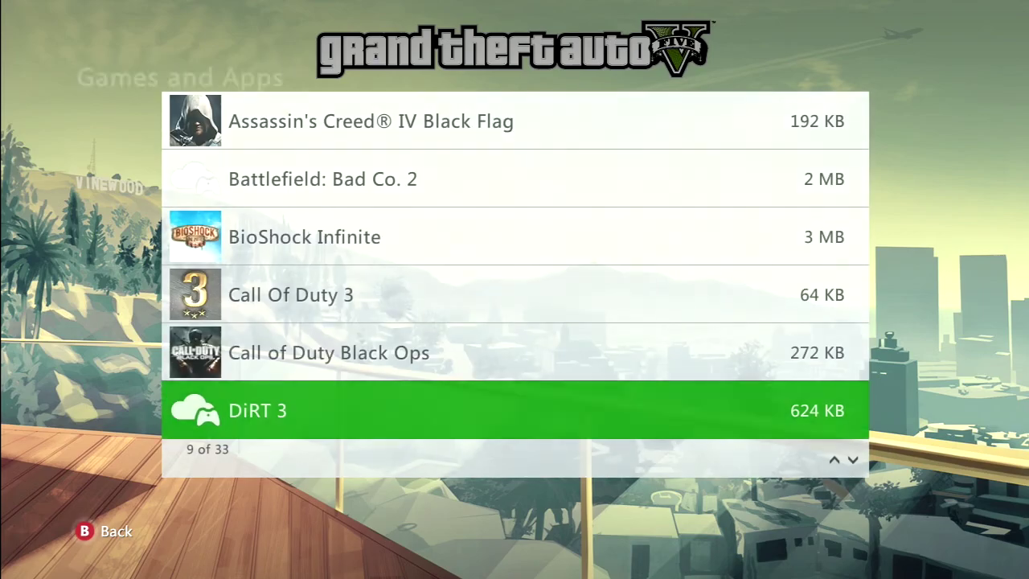
{"action": "key", "text": "Escape"}
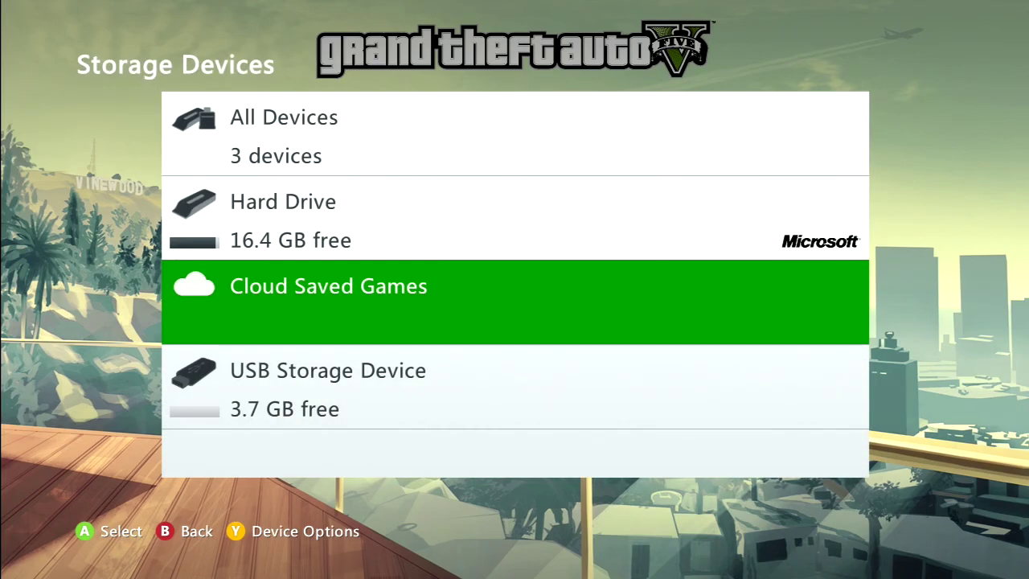
Step: Open Call of Duty: WaW in the USB Storage Device's Games and Apps
{"action": "key", "text": "Down"}
{"action": "key", "text": "Return"}
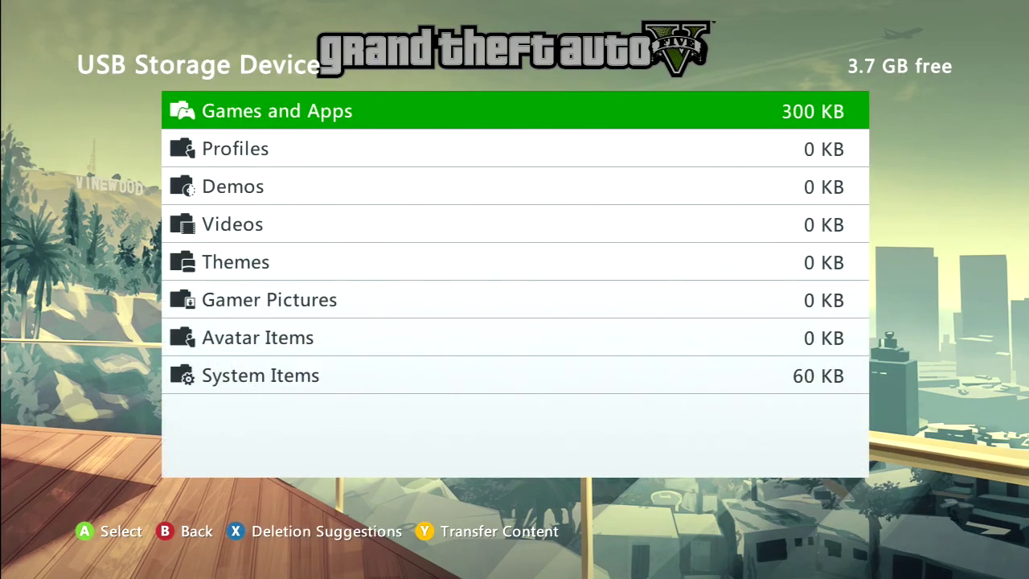
{"action": "key", "text": "Return"}
{"action": "key", "text": "Return"}
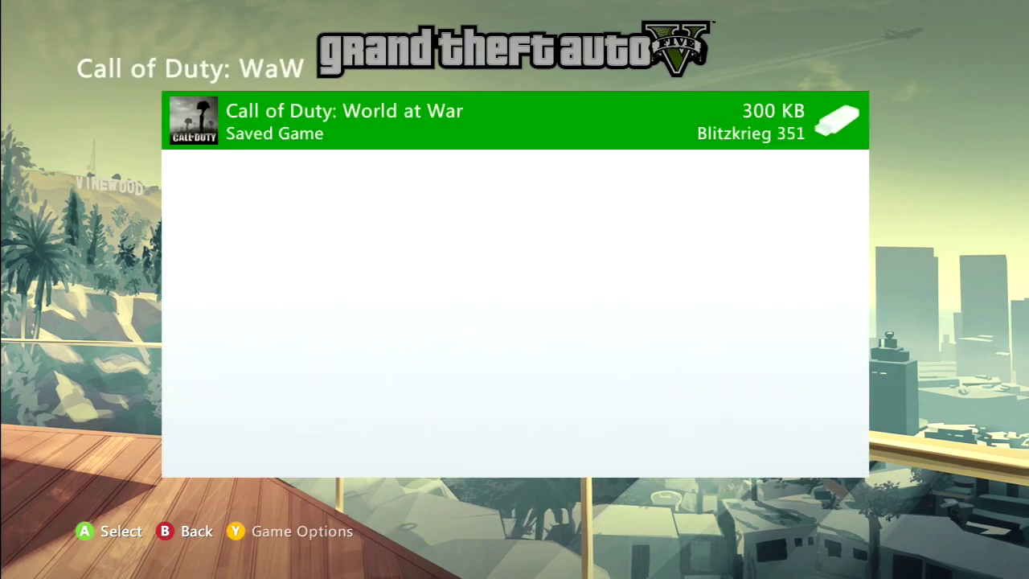
Step: Move the USB Call of Duty: World at War saved game to Cloud Saved Games and leave the USB device's folders
{"action": "key", "text": "Return"}
{"action": "key", "text": "Down"}
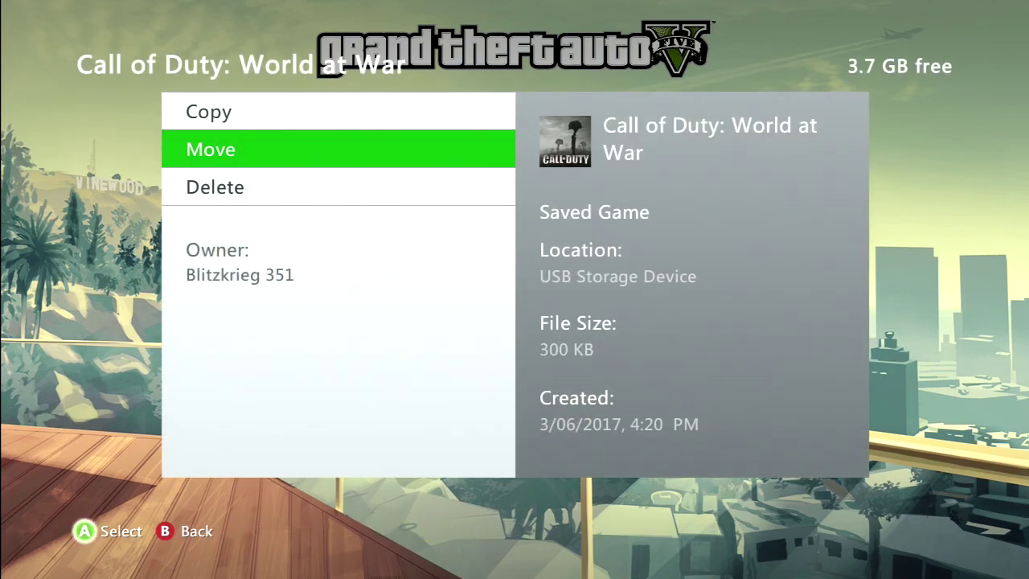
{"action": "key", "text": "Return"}
{"action": "key", "text": "Down"}
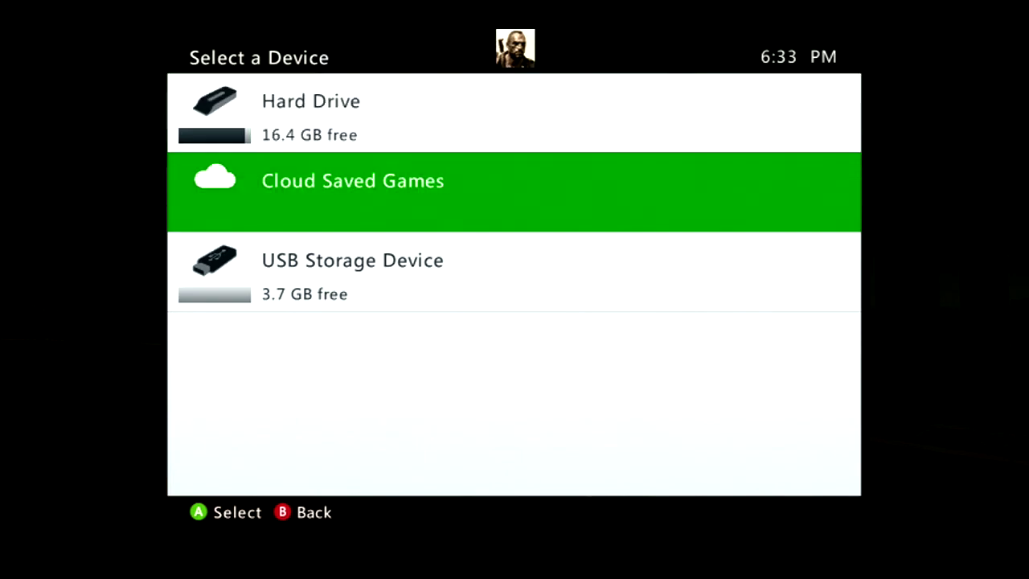
{"action": "key", "text": "Return"}
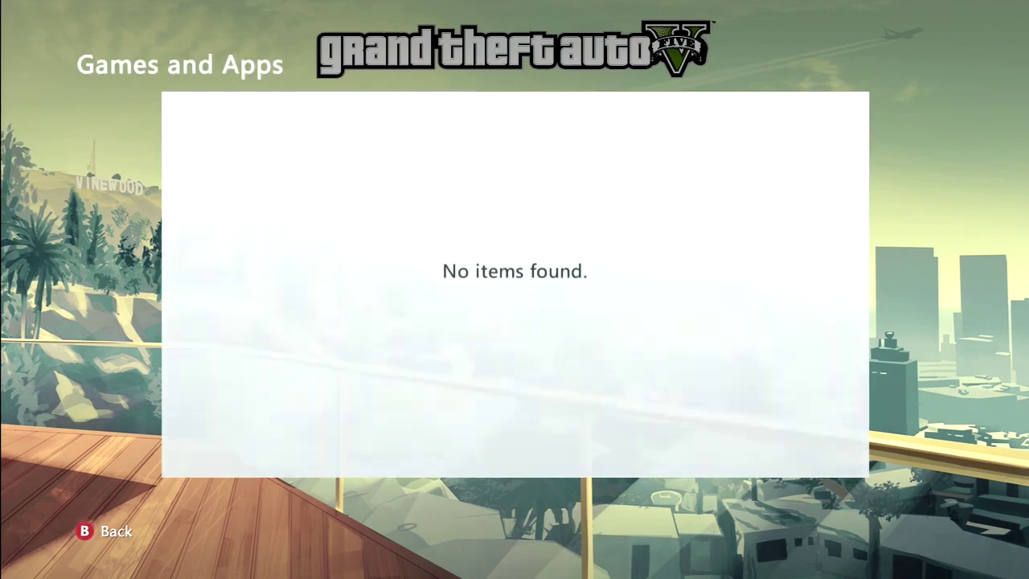
{"action": "key", "text": "Escape"}
{"action": "key", "text": "Escape"}
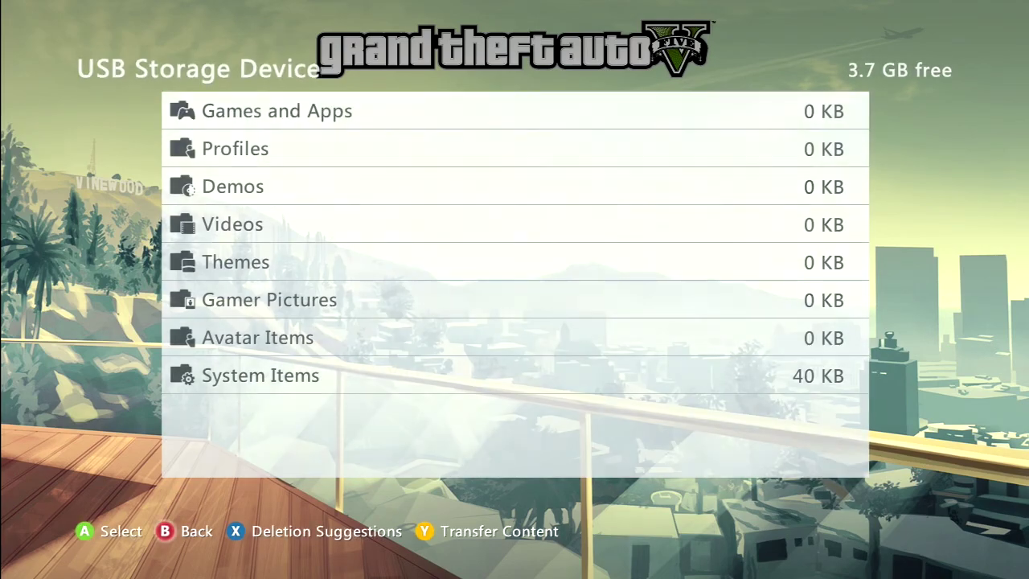
{"action": "key", "text": "Up"}
{"action": "key", "text": "Up"}
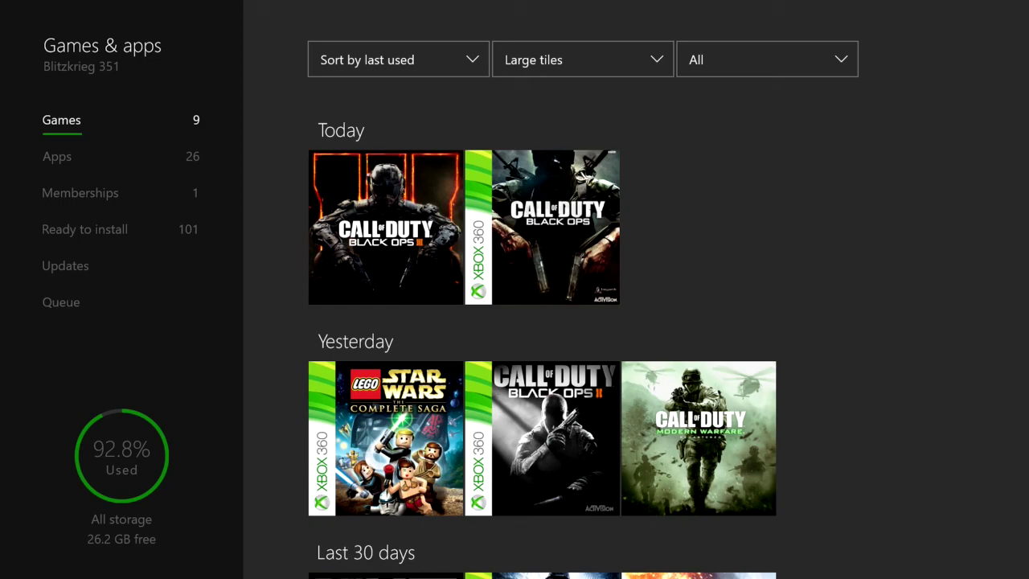
Step: Browse the games listed in Games & apps on the Xbox One
{"action": "key", "text": "Right"}
{"action": "key", "text": "Down"}
{"action": "key", "text": "Down"}
{"action": "key", "text": "Down"}
{"action": "key", "text": "Down"}
{"action": "key", "text": "Up"}
{"action": "key", "text": "Up"}
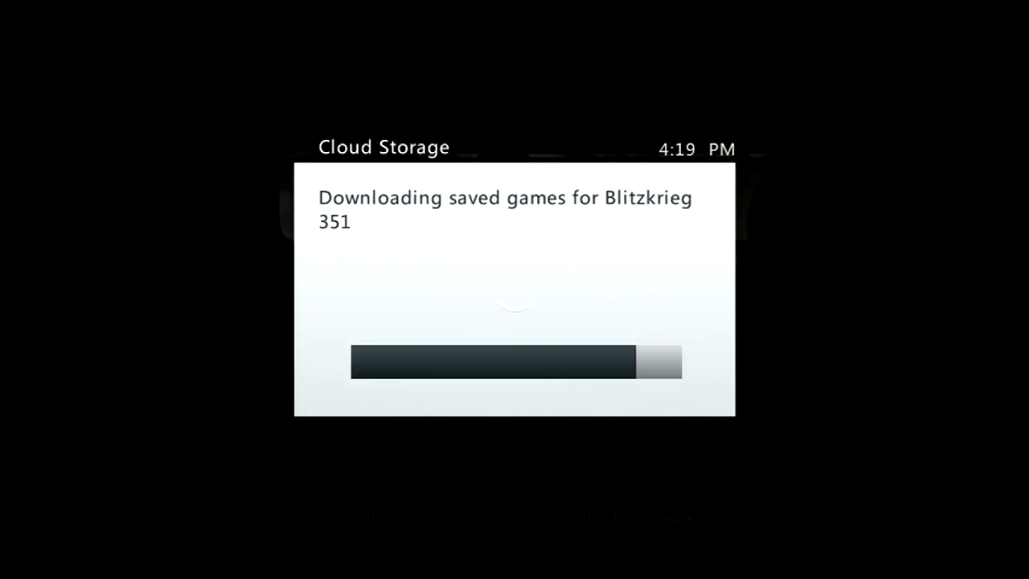
Step: Start Call of Duty: World at War on the Xbox One with the downloaded cloud saves and launch a Nazi Zombies match
{"action": "key", "text": "Return"}
{"action": "key", "text": "Return"}
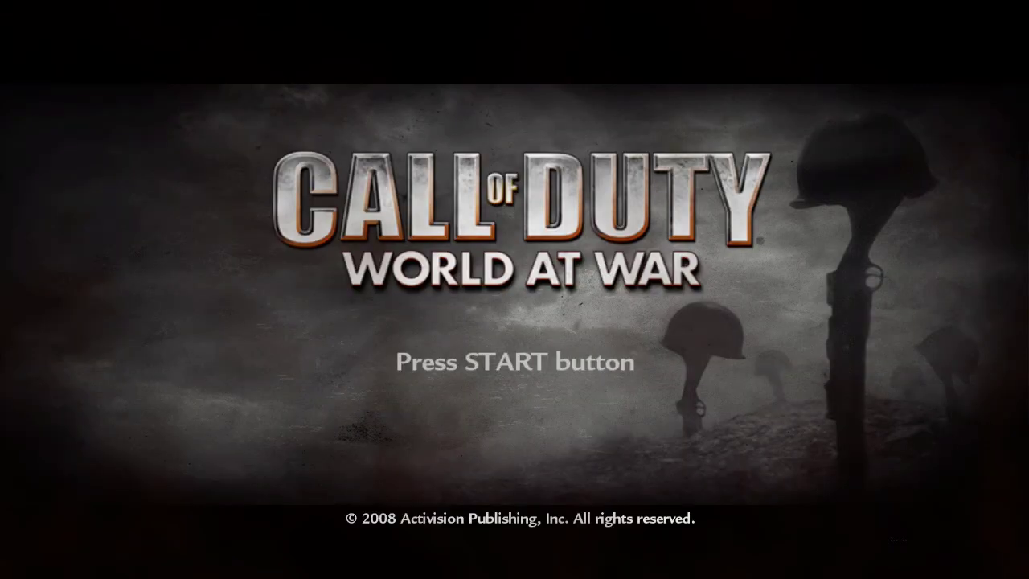
{"action": "key", "text": "Return"}
{"action": "key", "text": "Down"}
{"action": "key", "text": "Down"}
{"action": "key", "text": "Return"}
{"action": "key", "text": "Return"}
Step: Bring up the xMasterModzx v11 mod menu and highlight Dev Mods
{"action": "key", "text": "Up"}
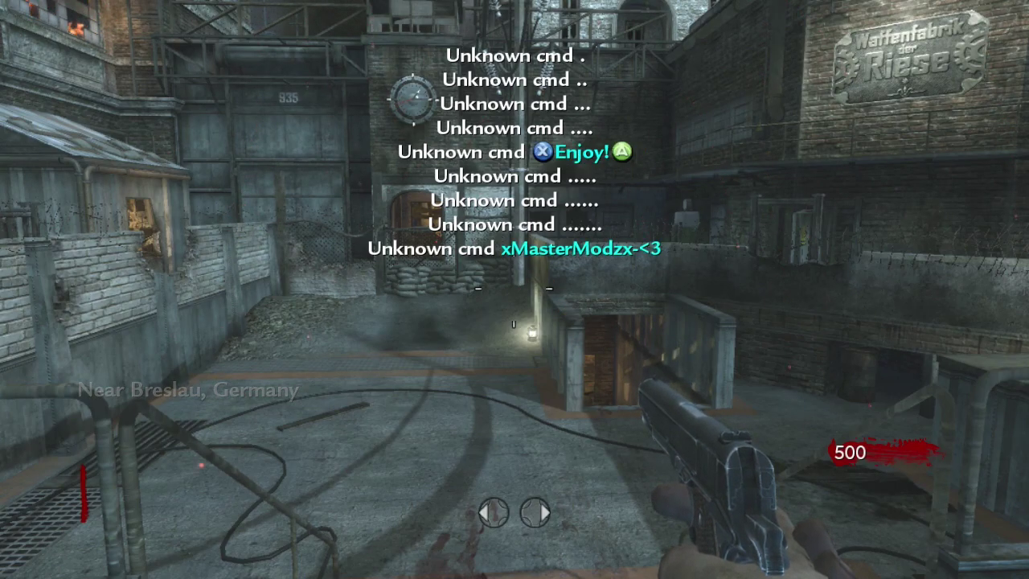
{"action": "key", "text": "Down"}
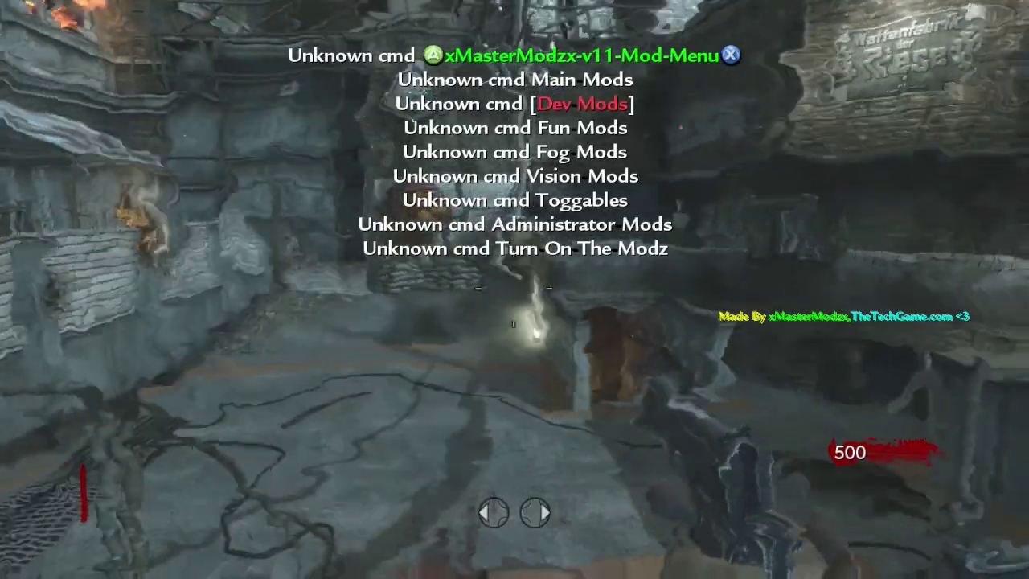